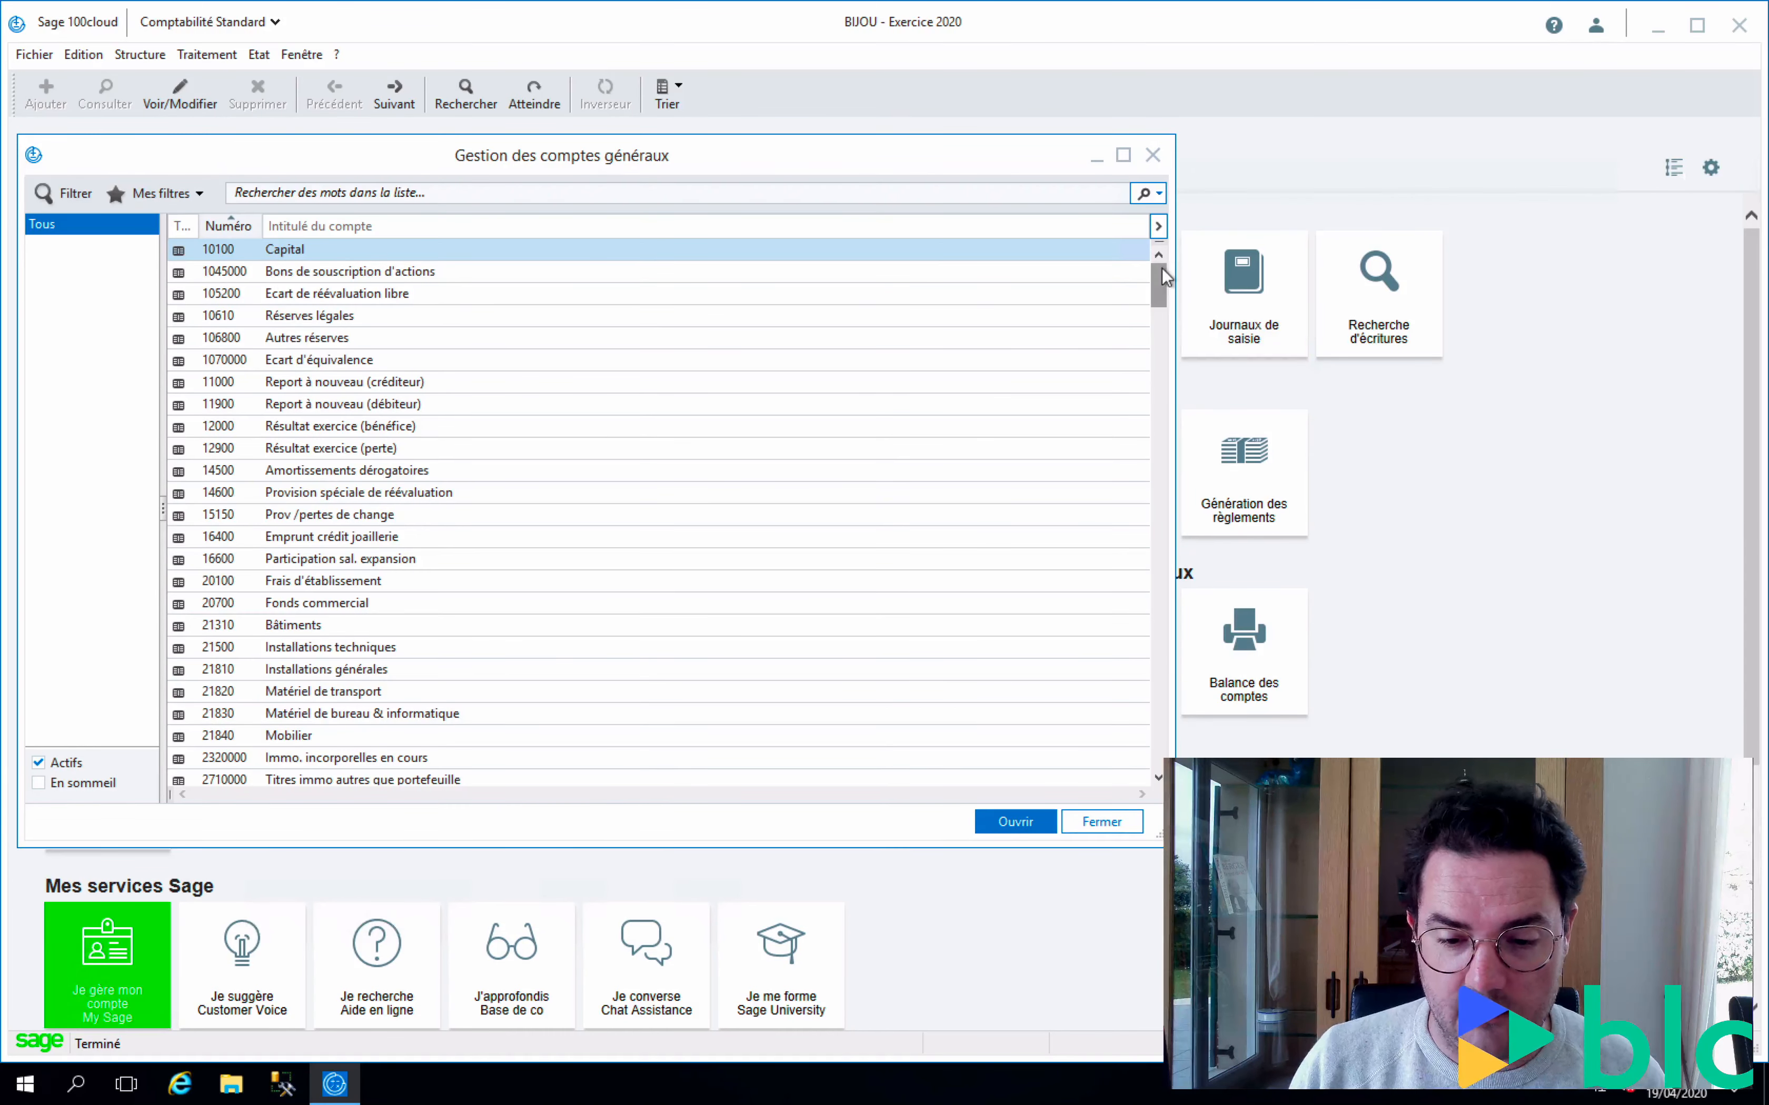
- Filter the general accounts list to show only dormant accounts, and restore the display of active accounts only
drag(1159, 383, 1158, 756)
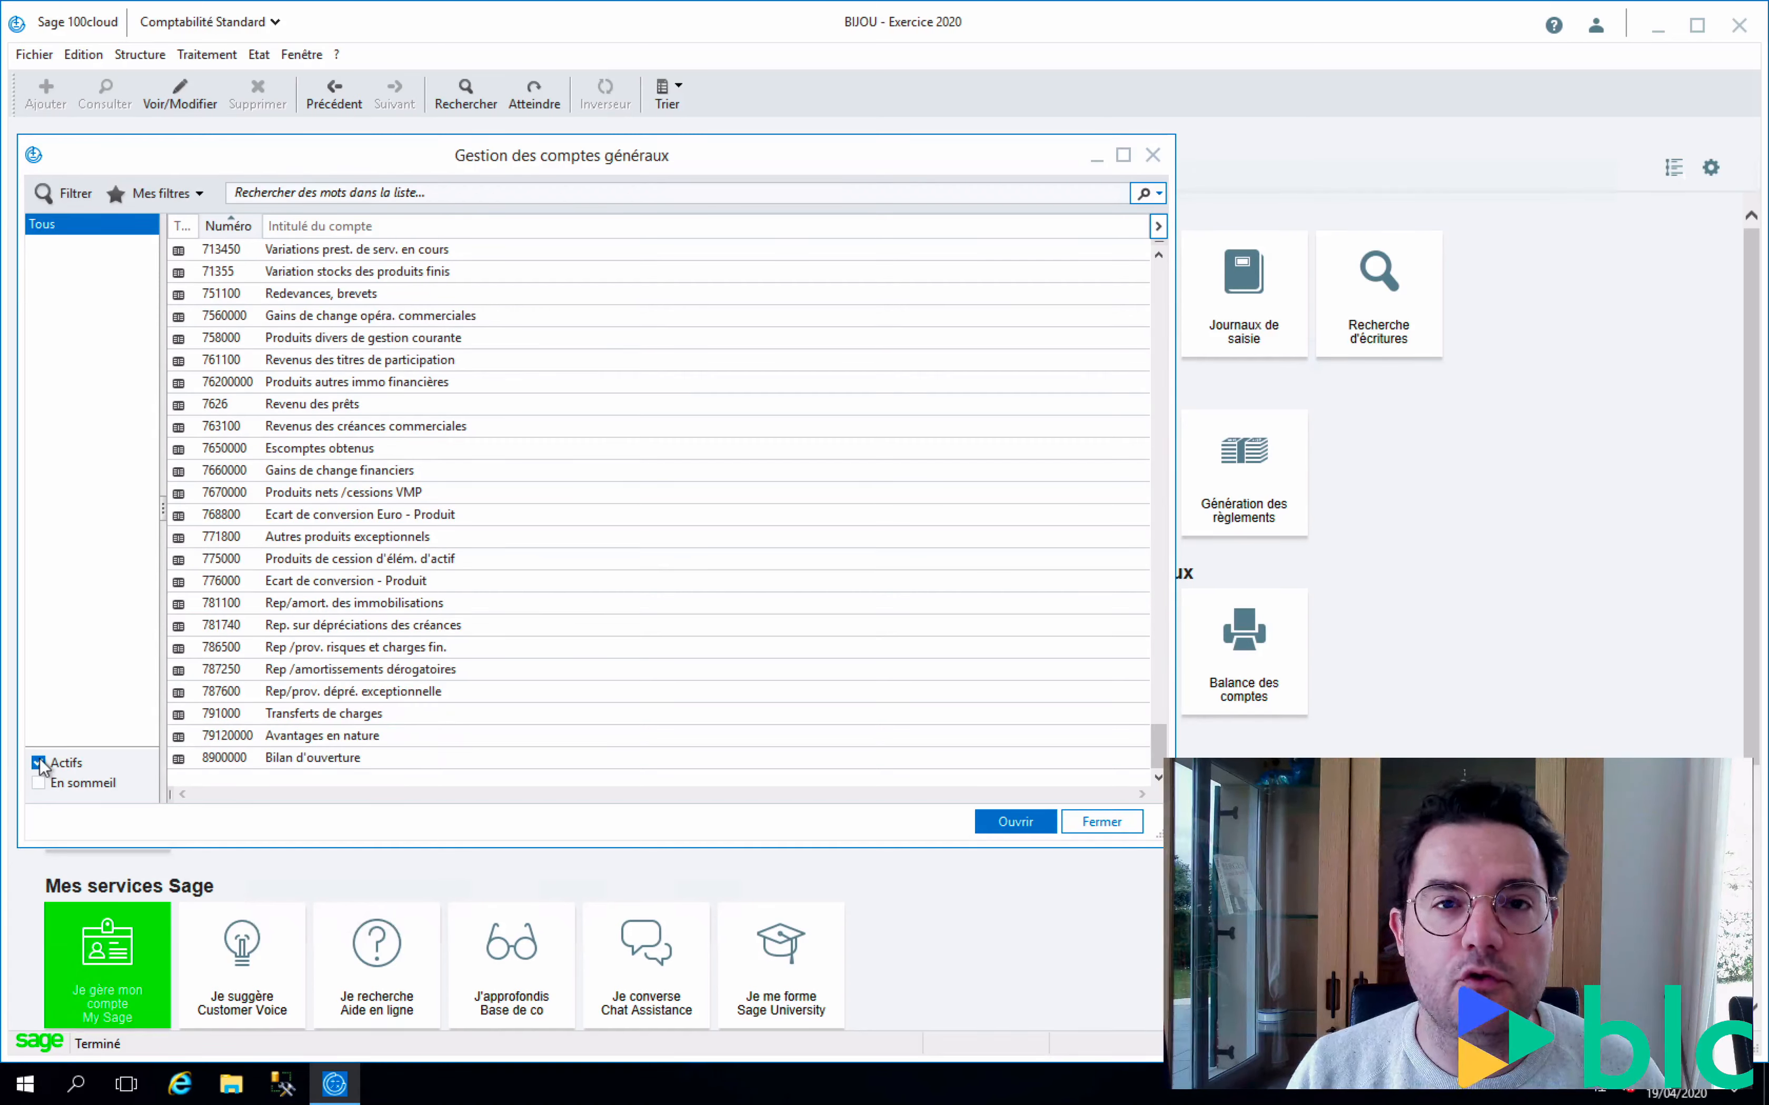
click(41, 782)
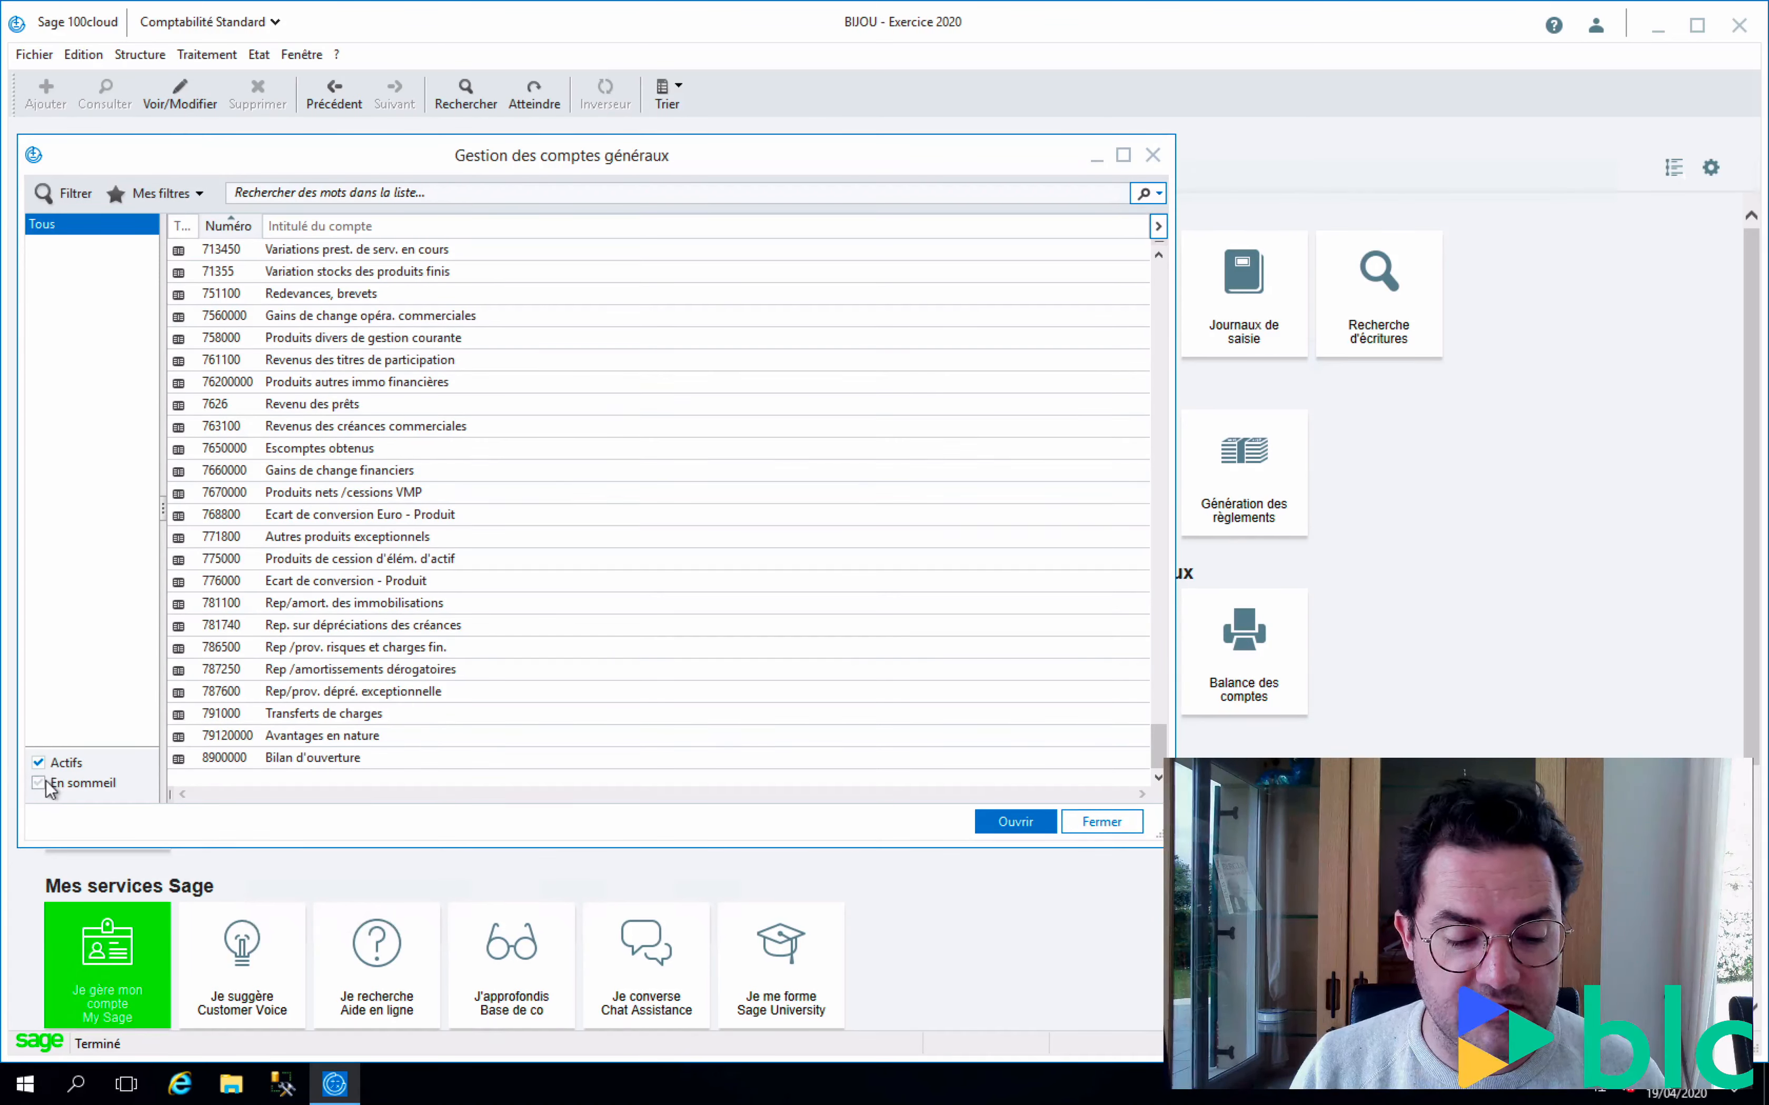
click(40, 763)
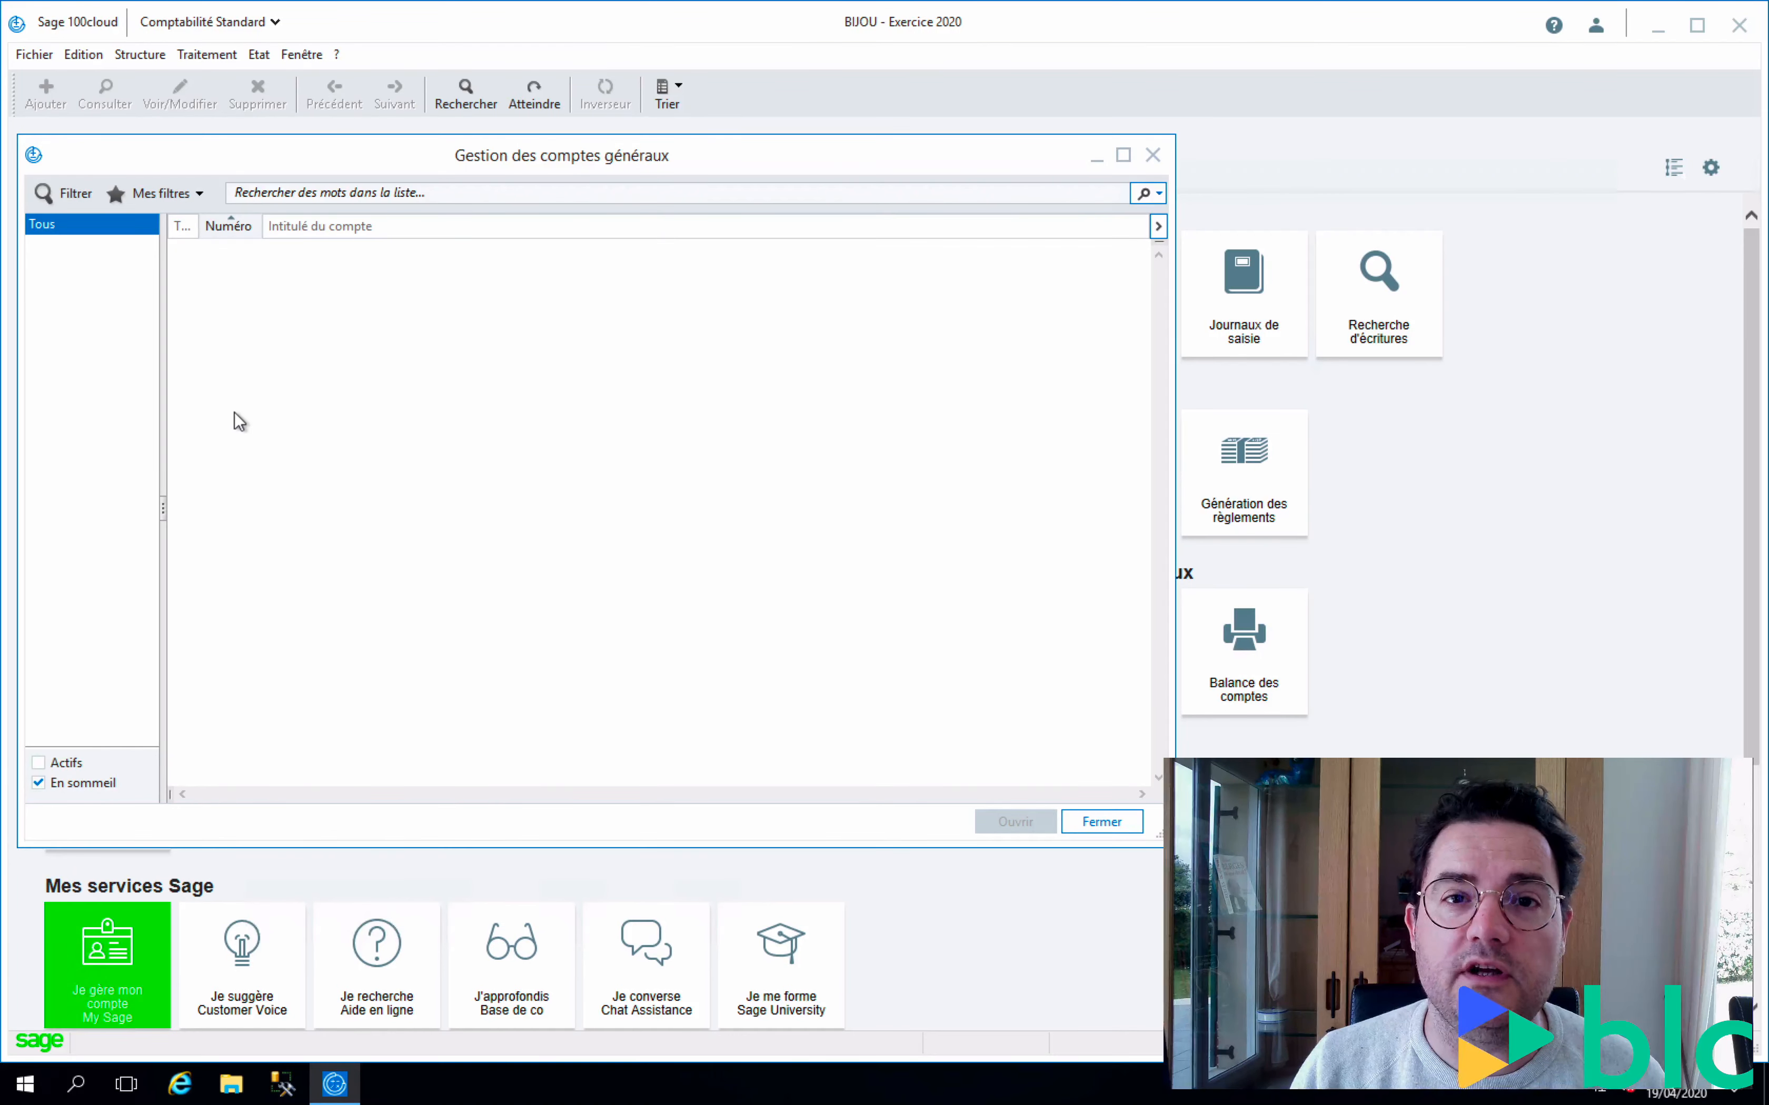
click(39, 783)
click(39, 763)
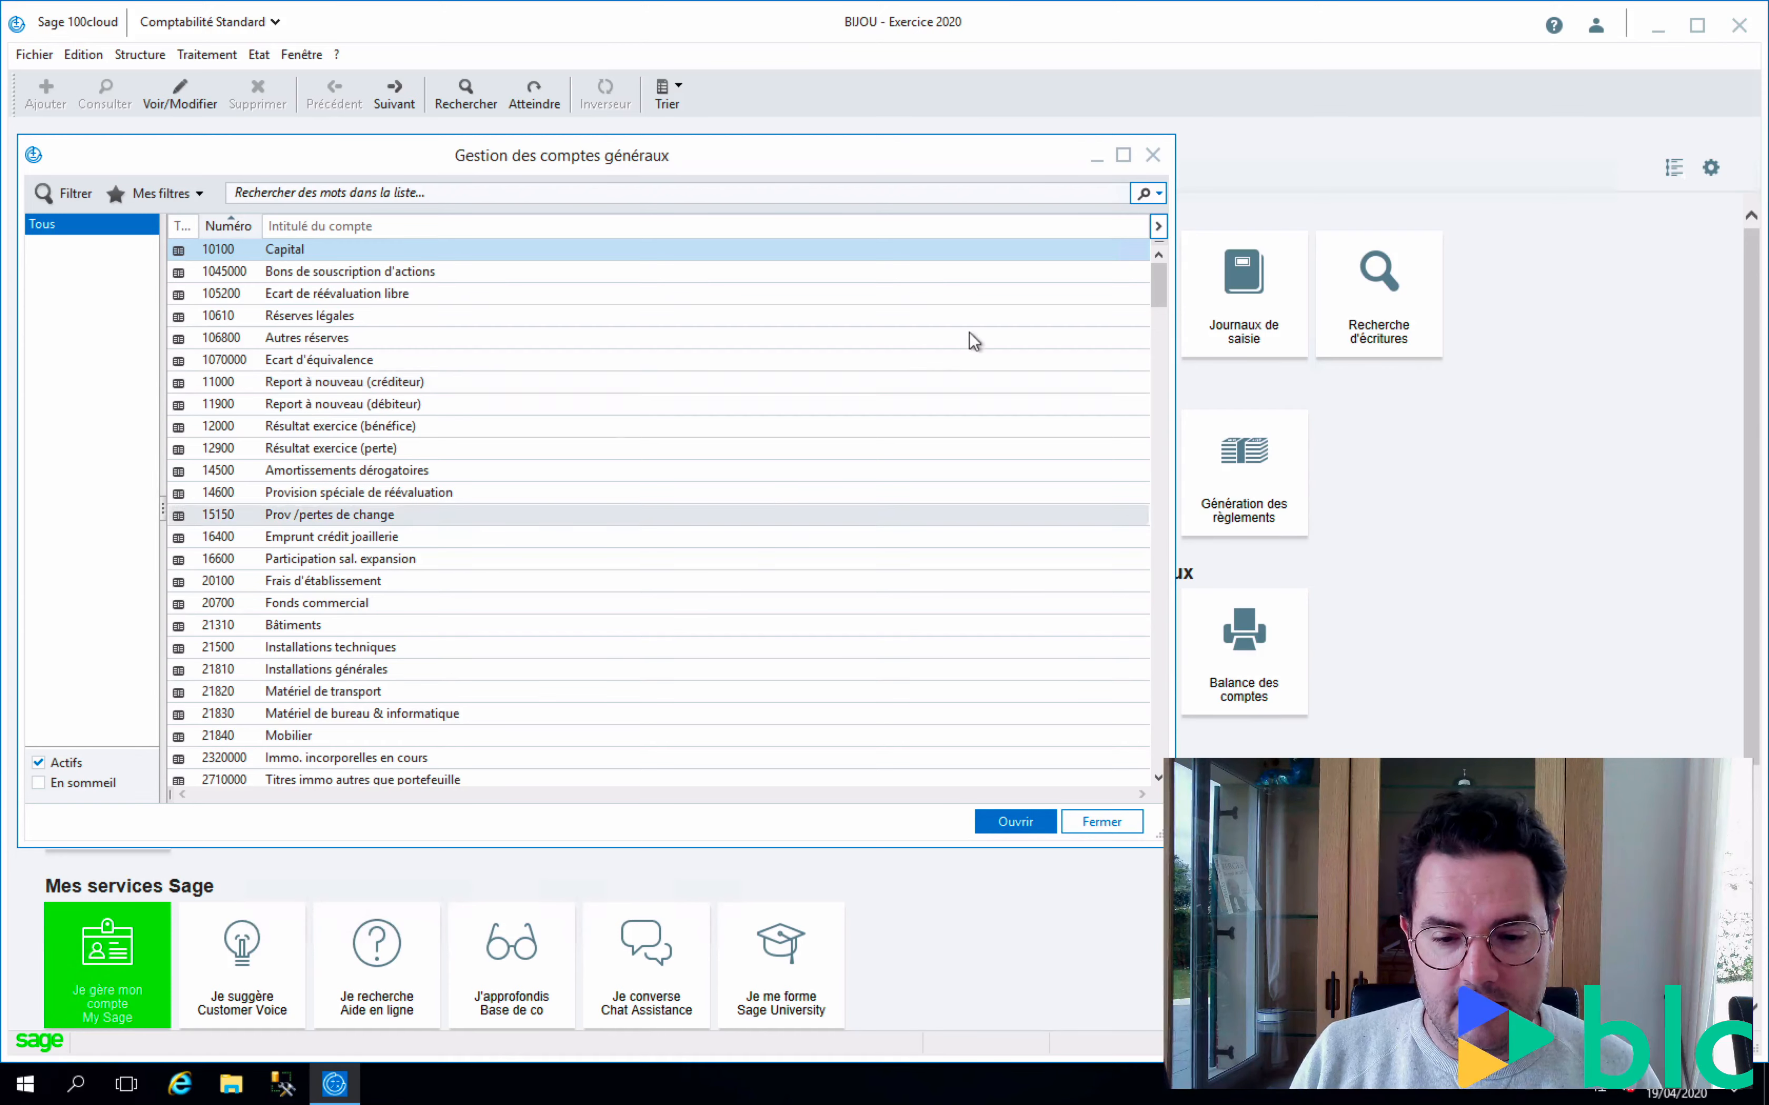
- Locate general ledger account 6226 in the accounts list and open the query and matching window for 622600 Honoraires
mouse_move(1161, 301)
mouse_down()
mouse_move(1165, 384)
mouse_move(1164, 328)
mouse_up()
click(248, 315)
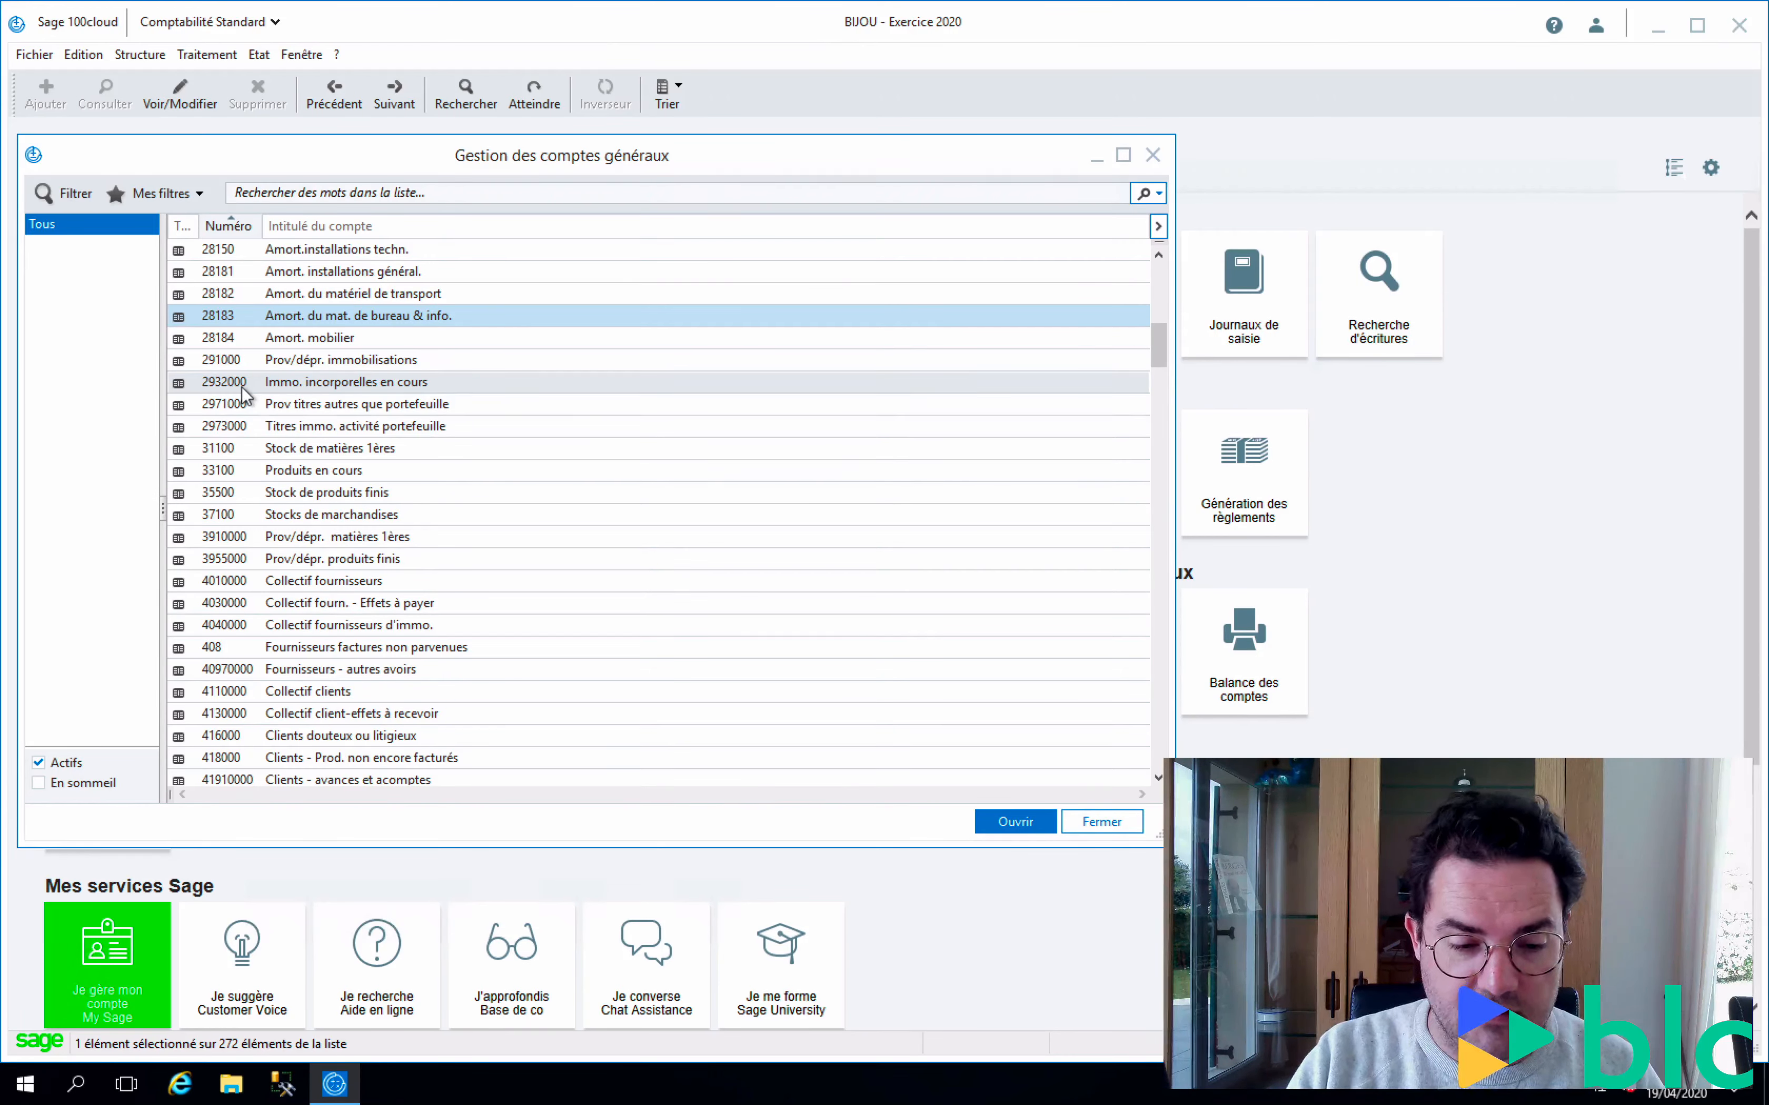
text(6226)
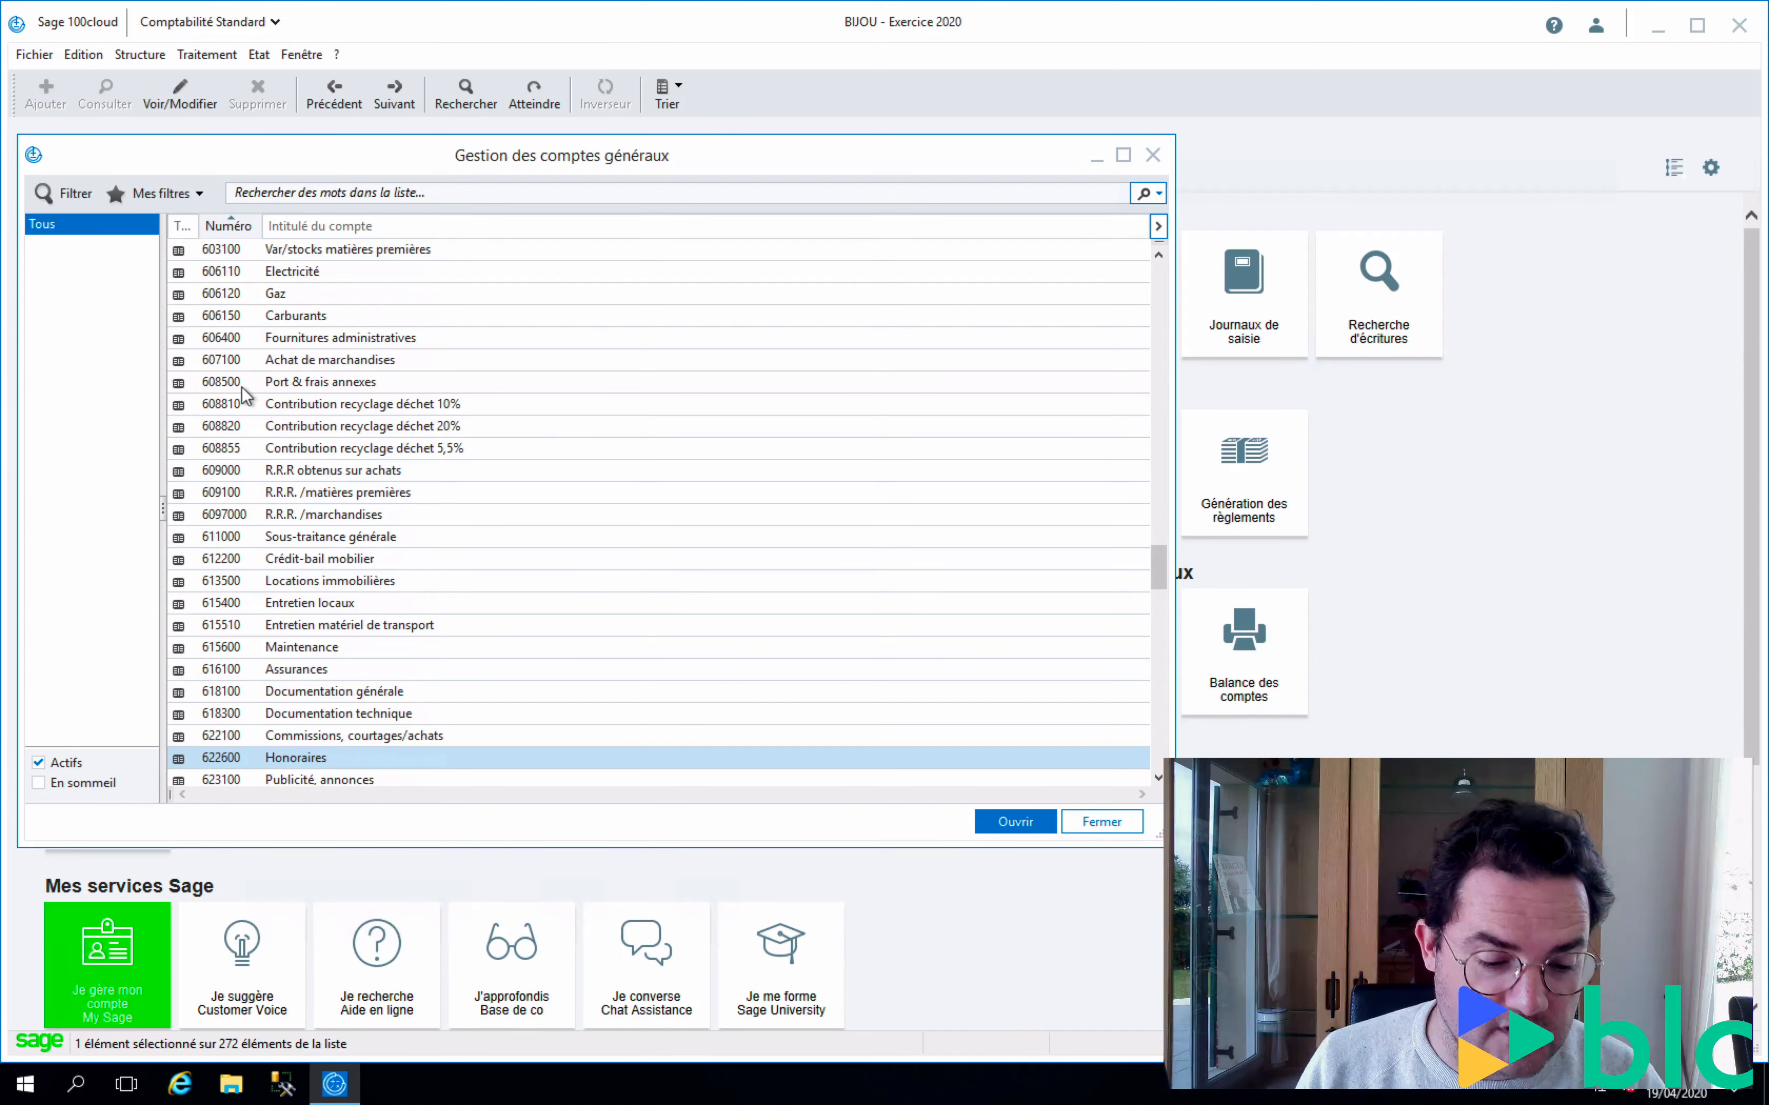
double_click(303, 759)
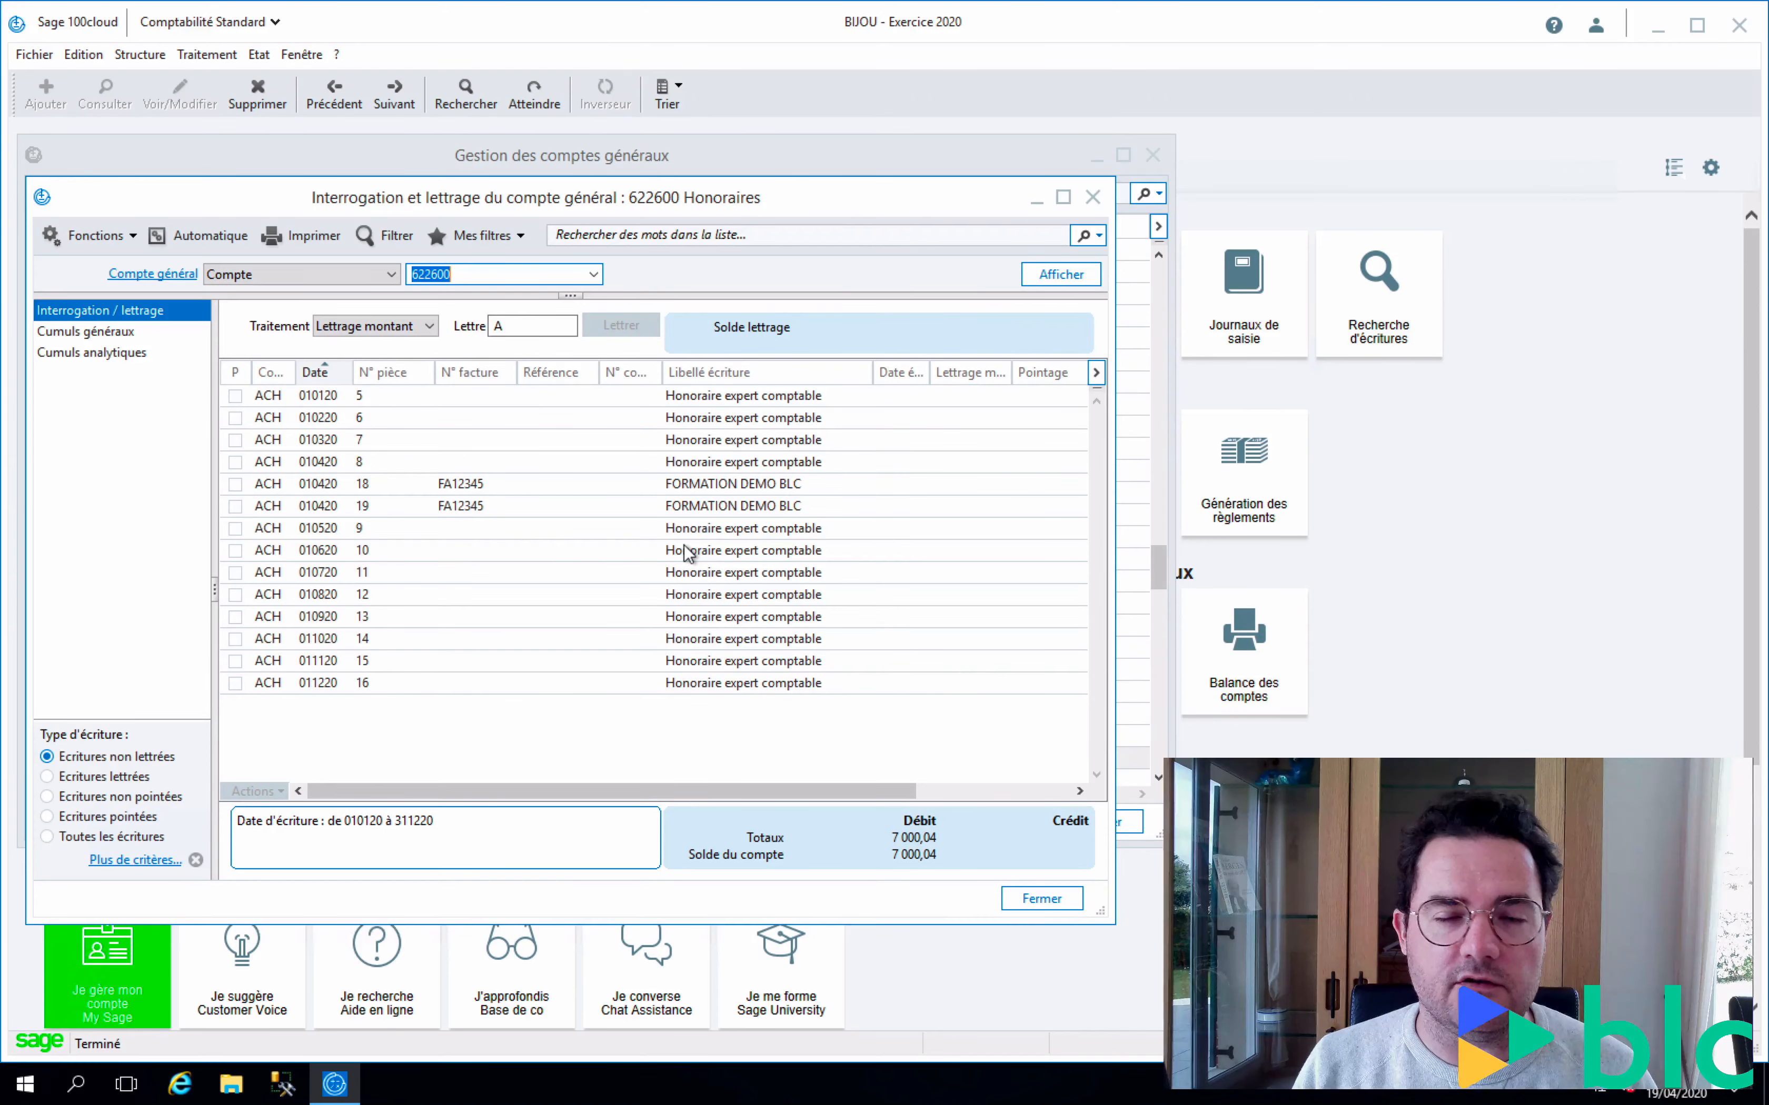
- Enlarge the Honoraires account query window so the debit and credit columns fit in view
click(310, 58)
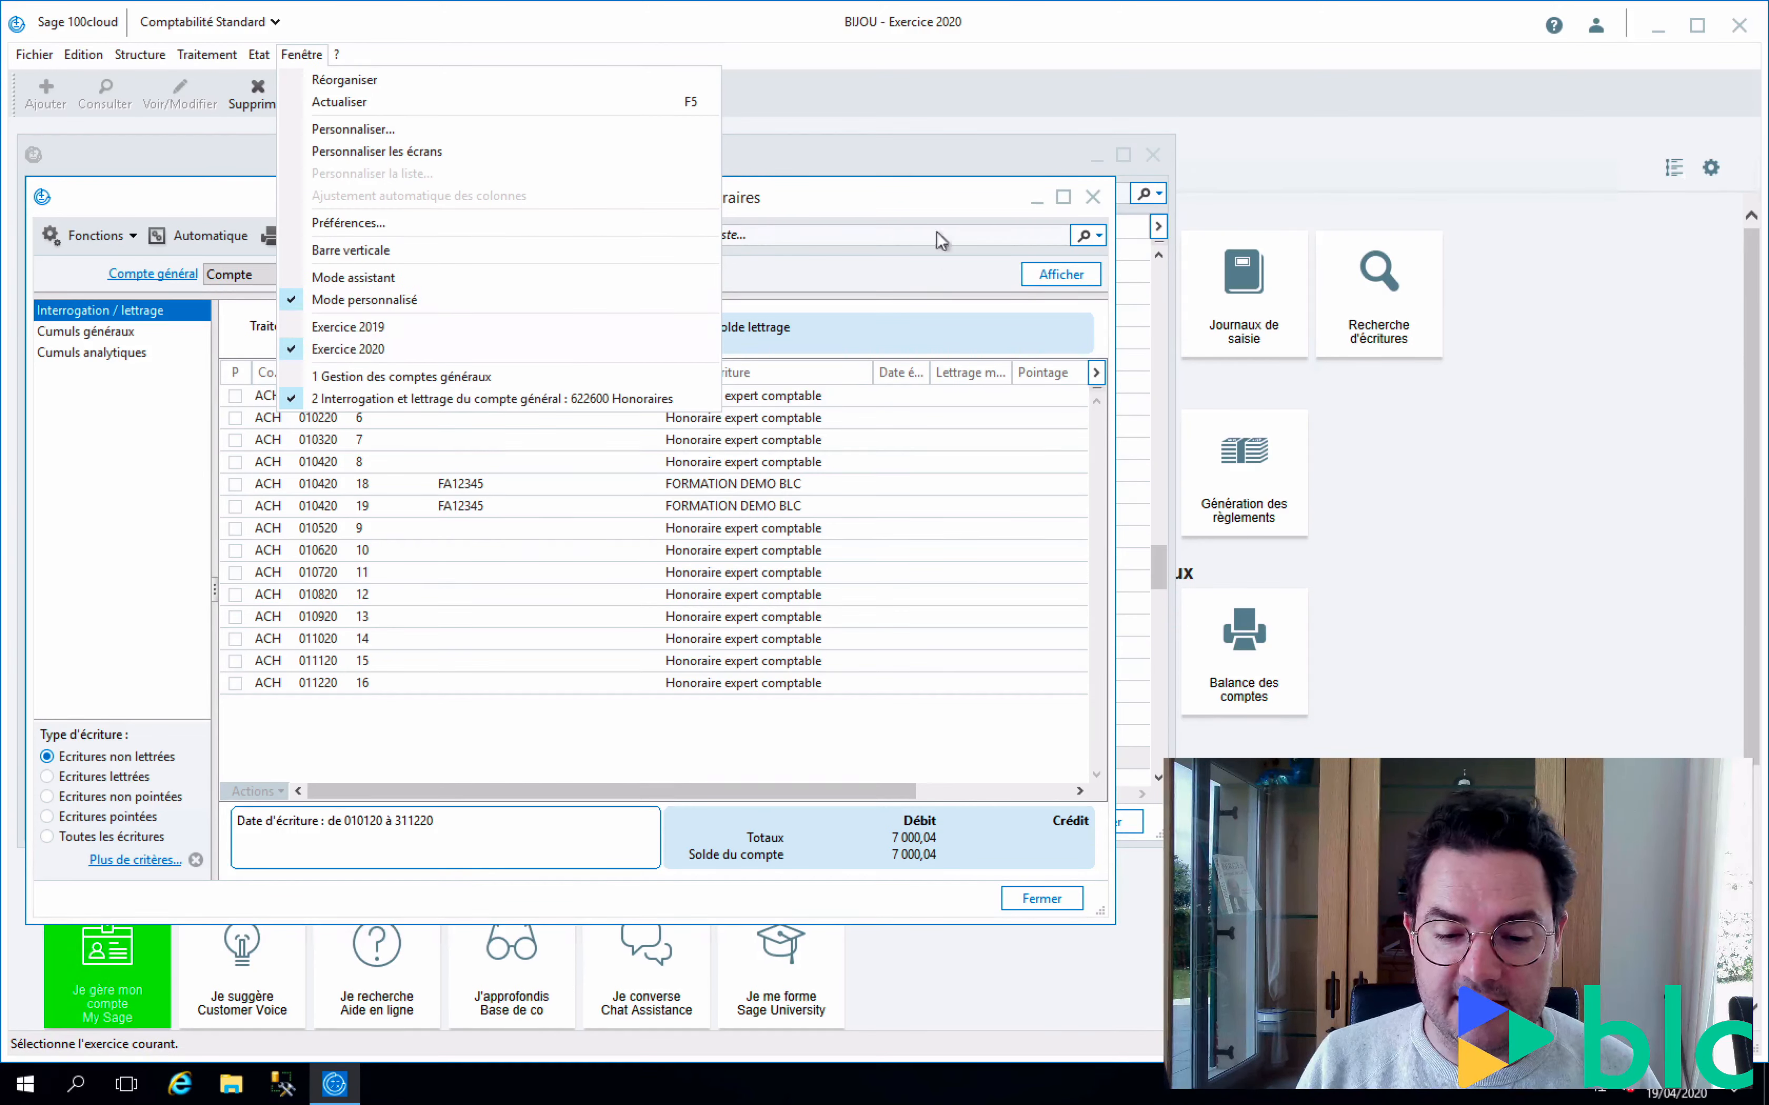
click(848, 191)
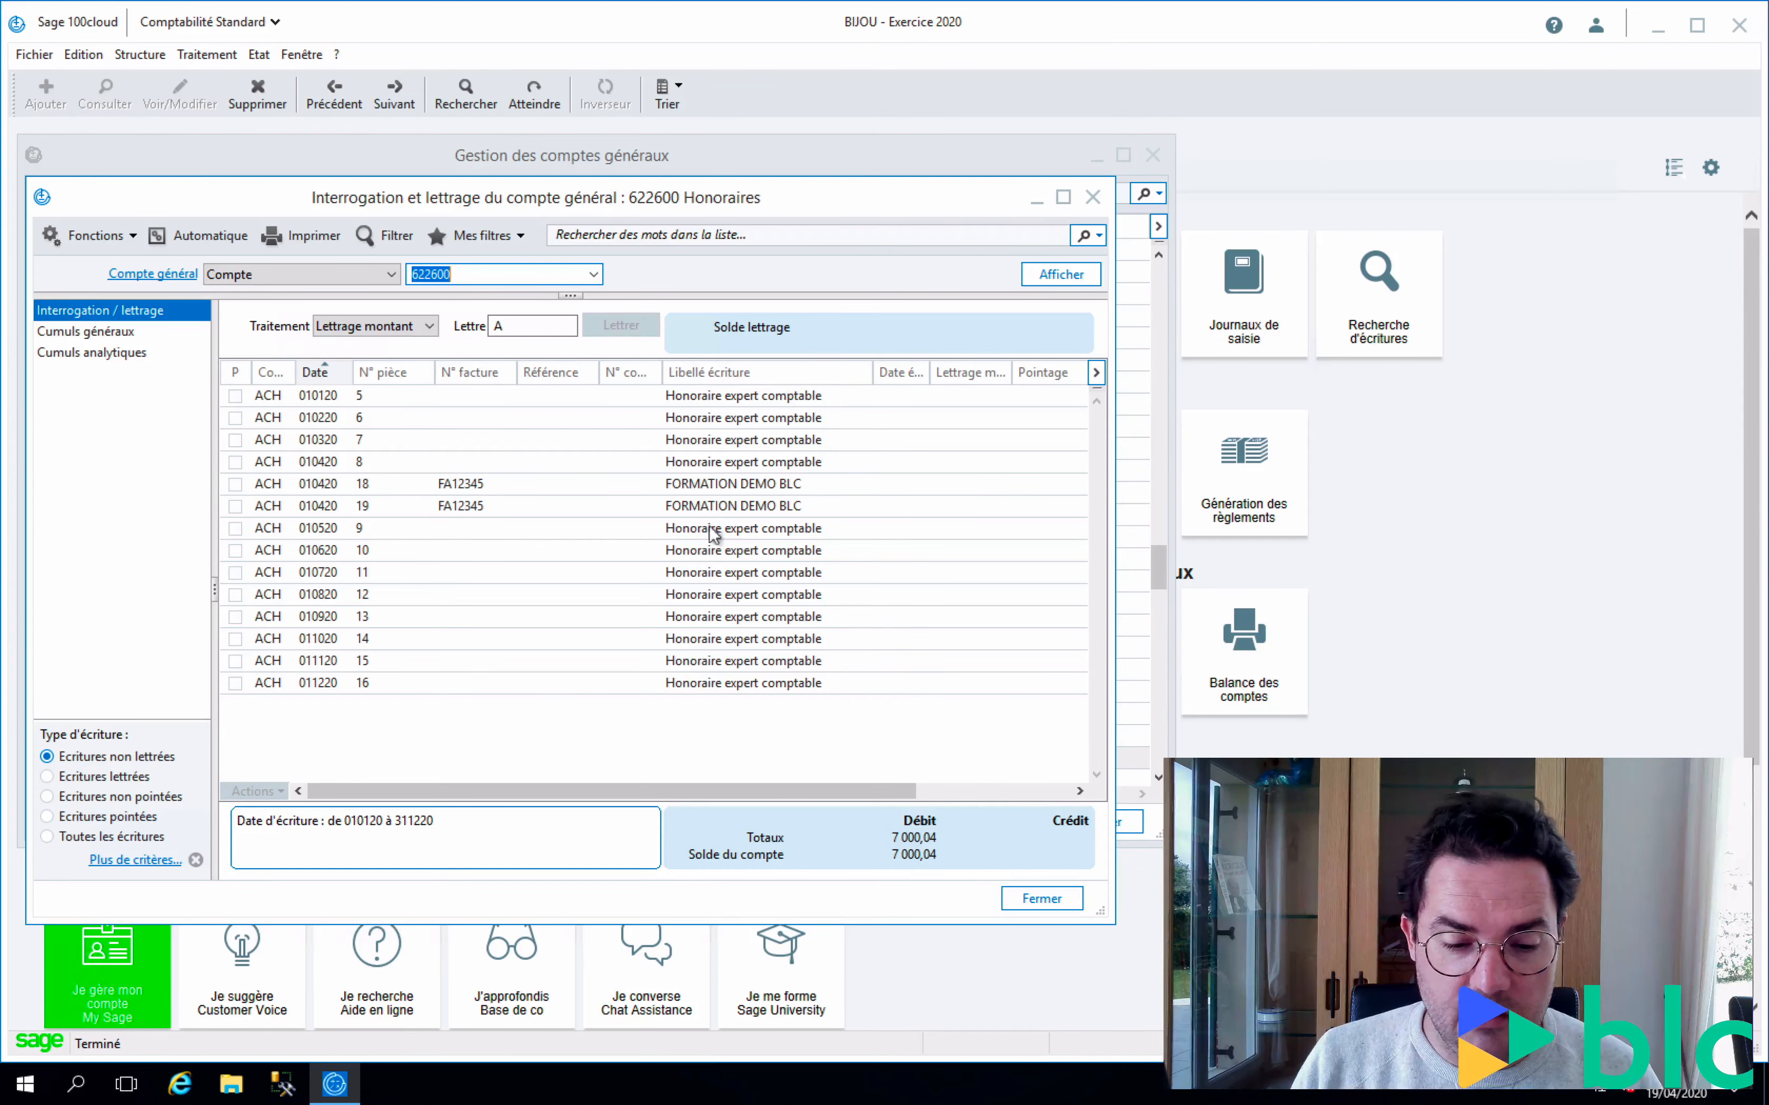
drag(1113, 923, 1759, 1030)
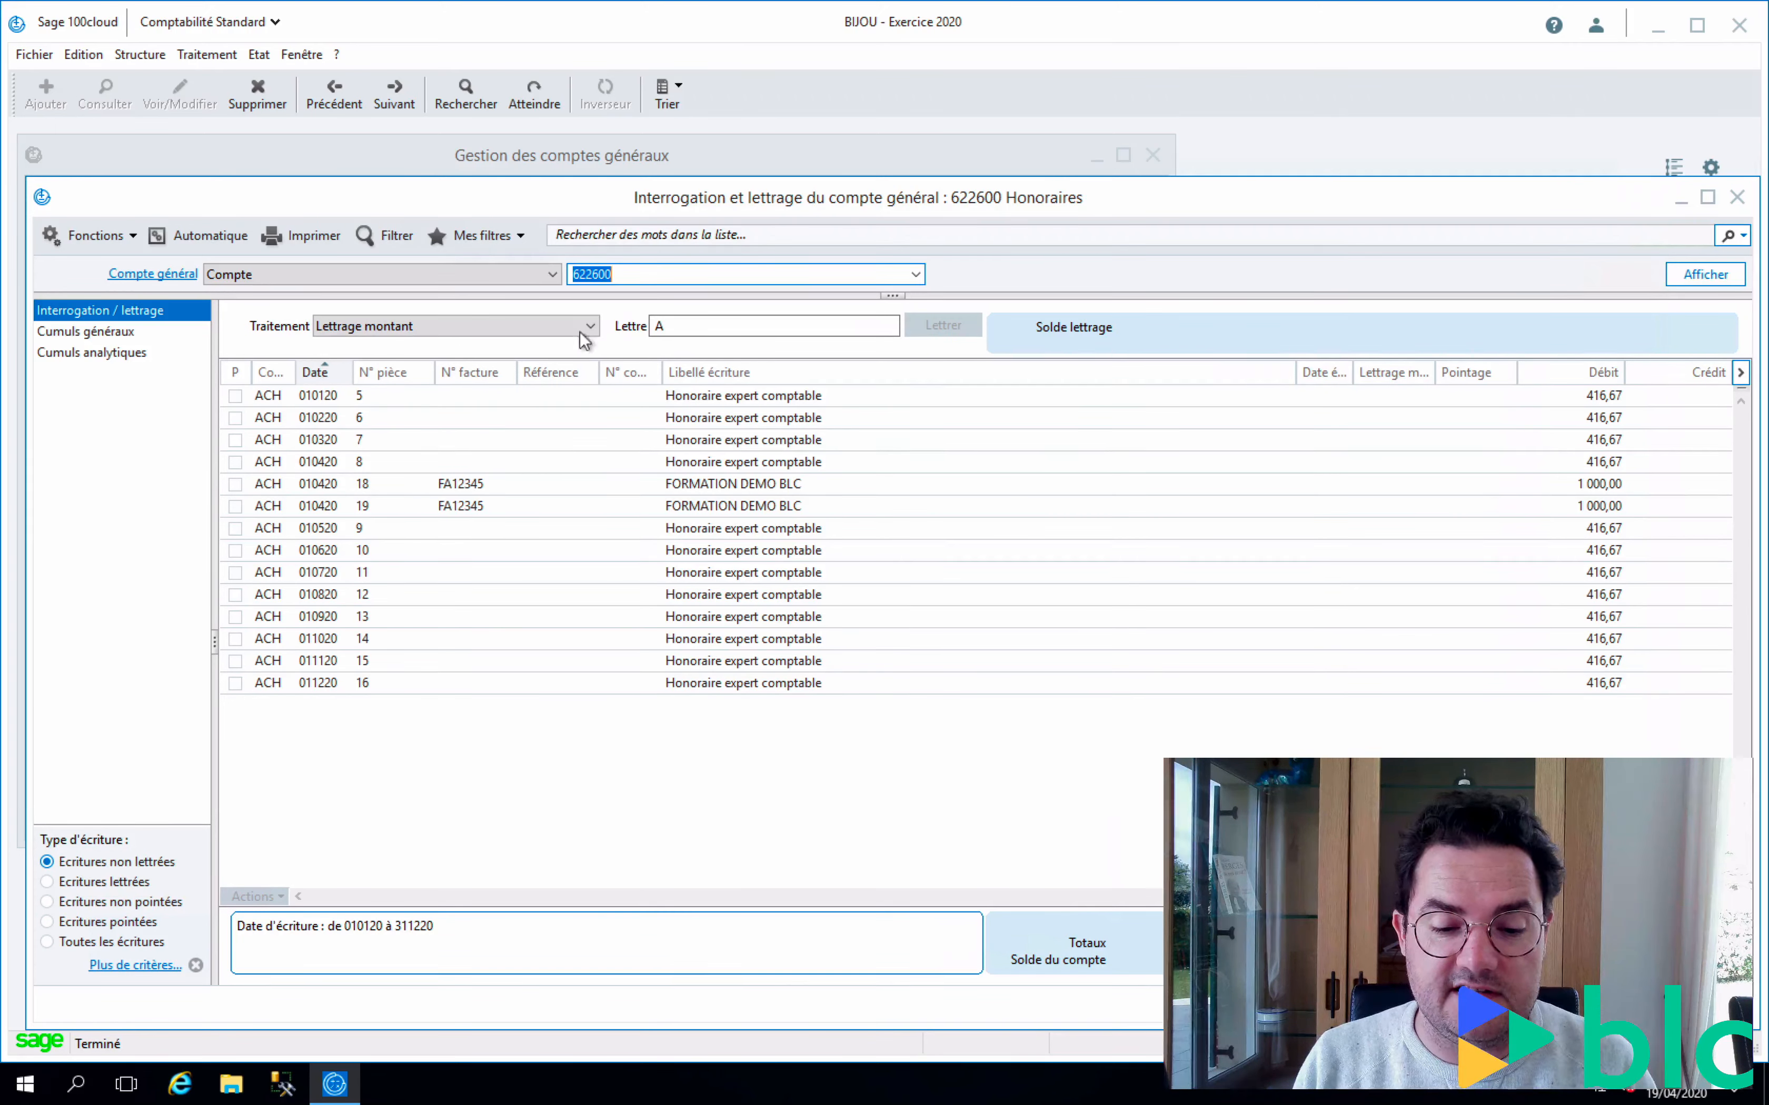
- Examine the columns available for customizing the entry list, and close the customization without changing the selection
right_click(665, 618)
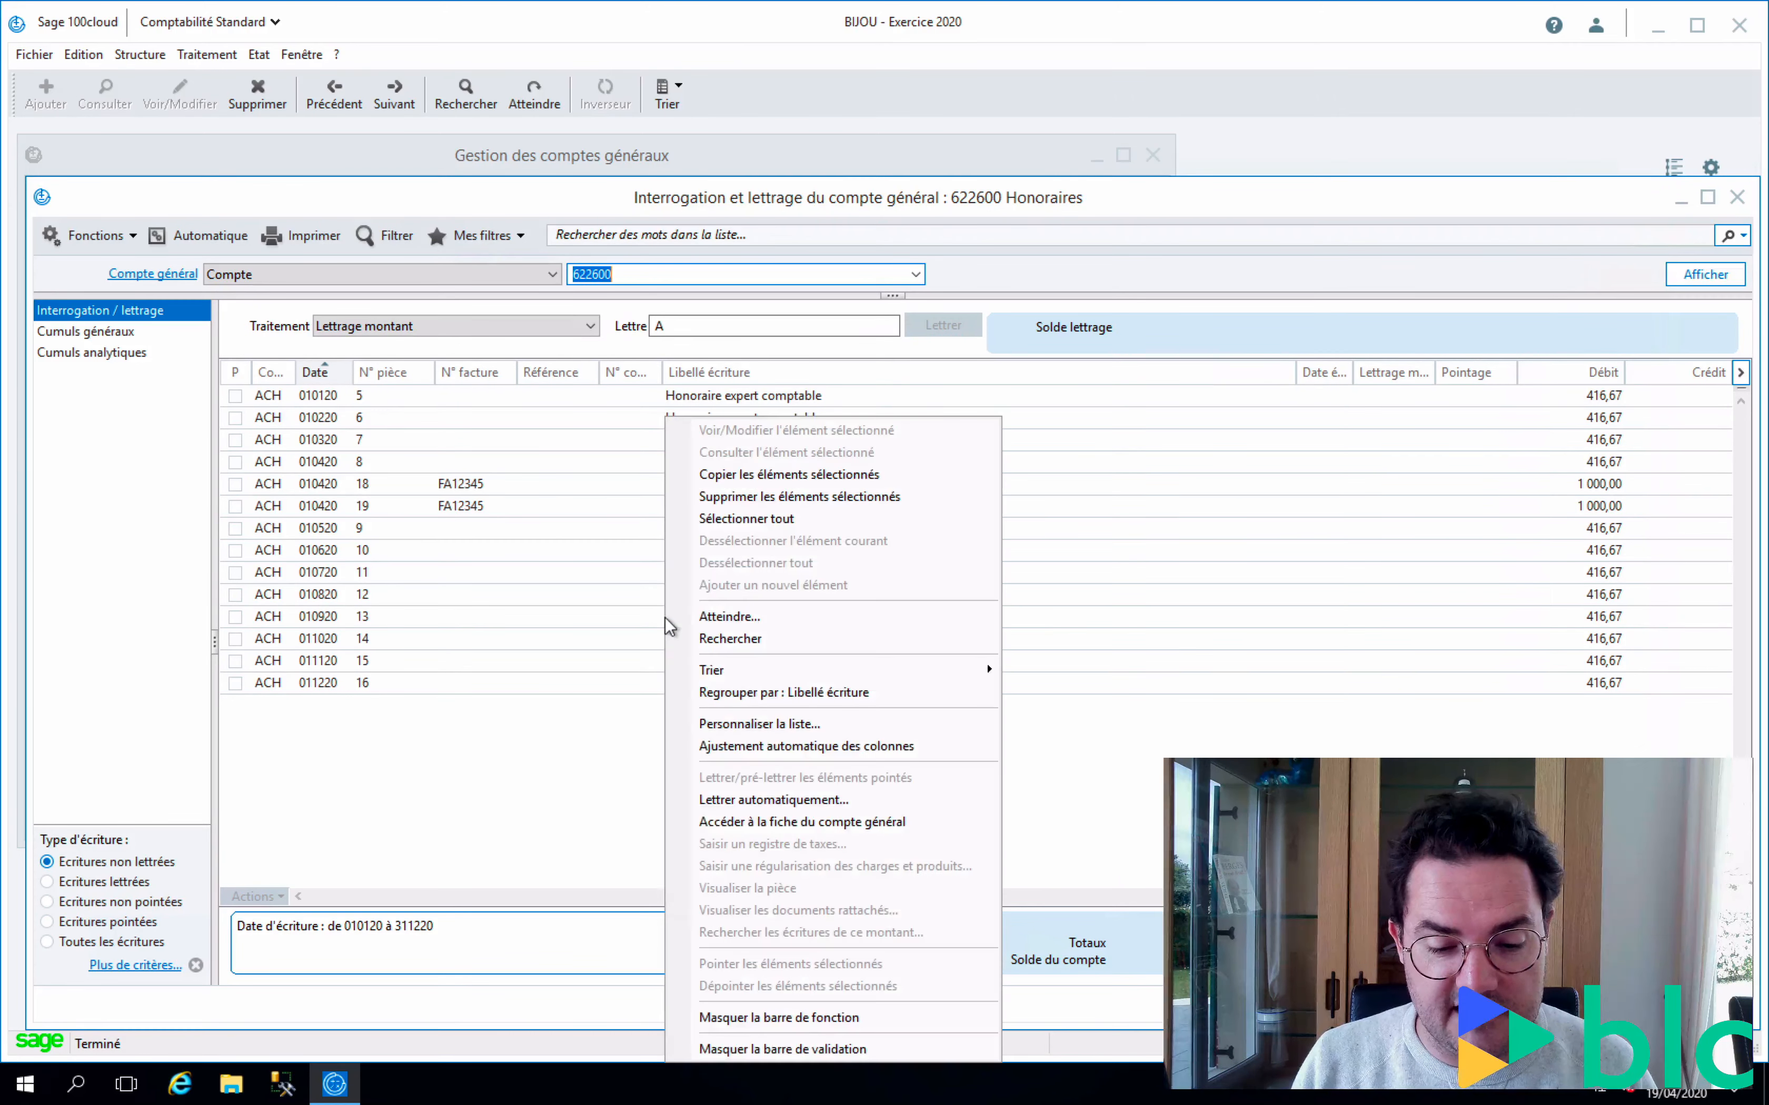
click(756, 724)
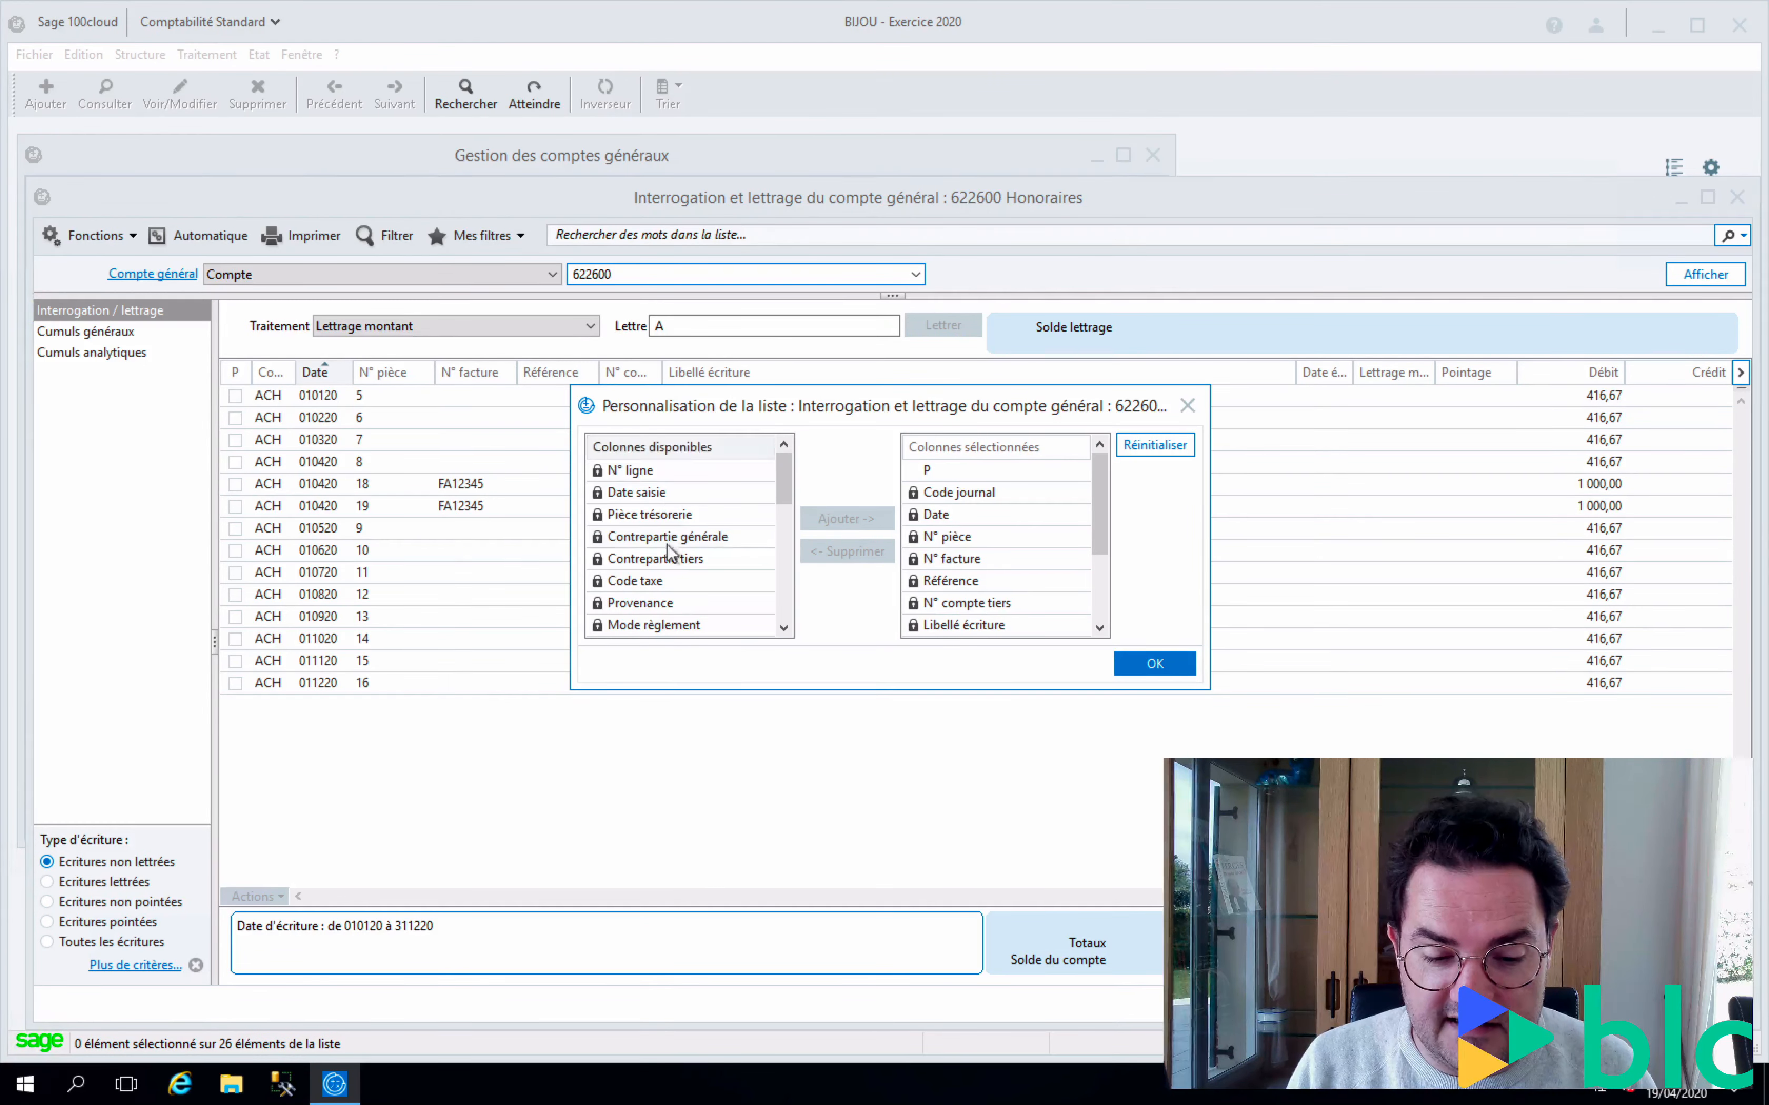
mouse_move(783, 479)
mouse_down()
mouse_move(787, 618)
mouse_move(788, 504)
mouse_up()
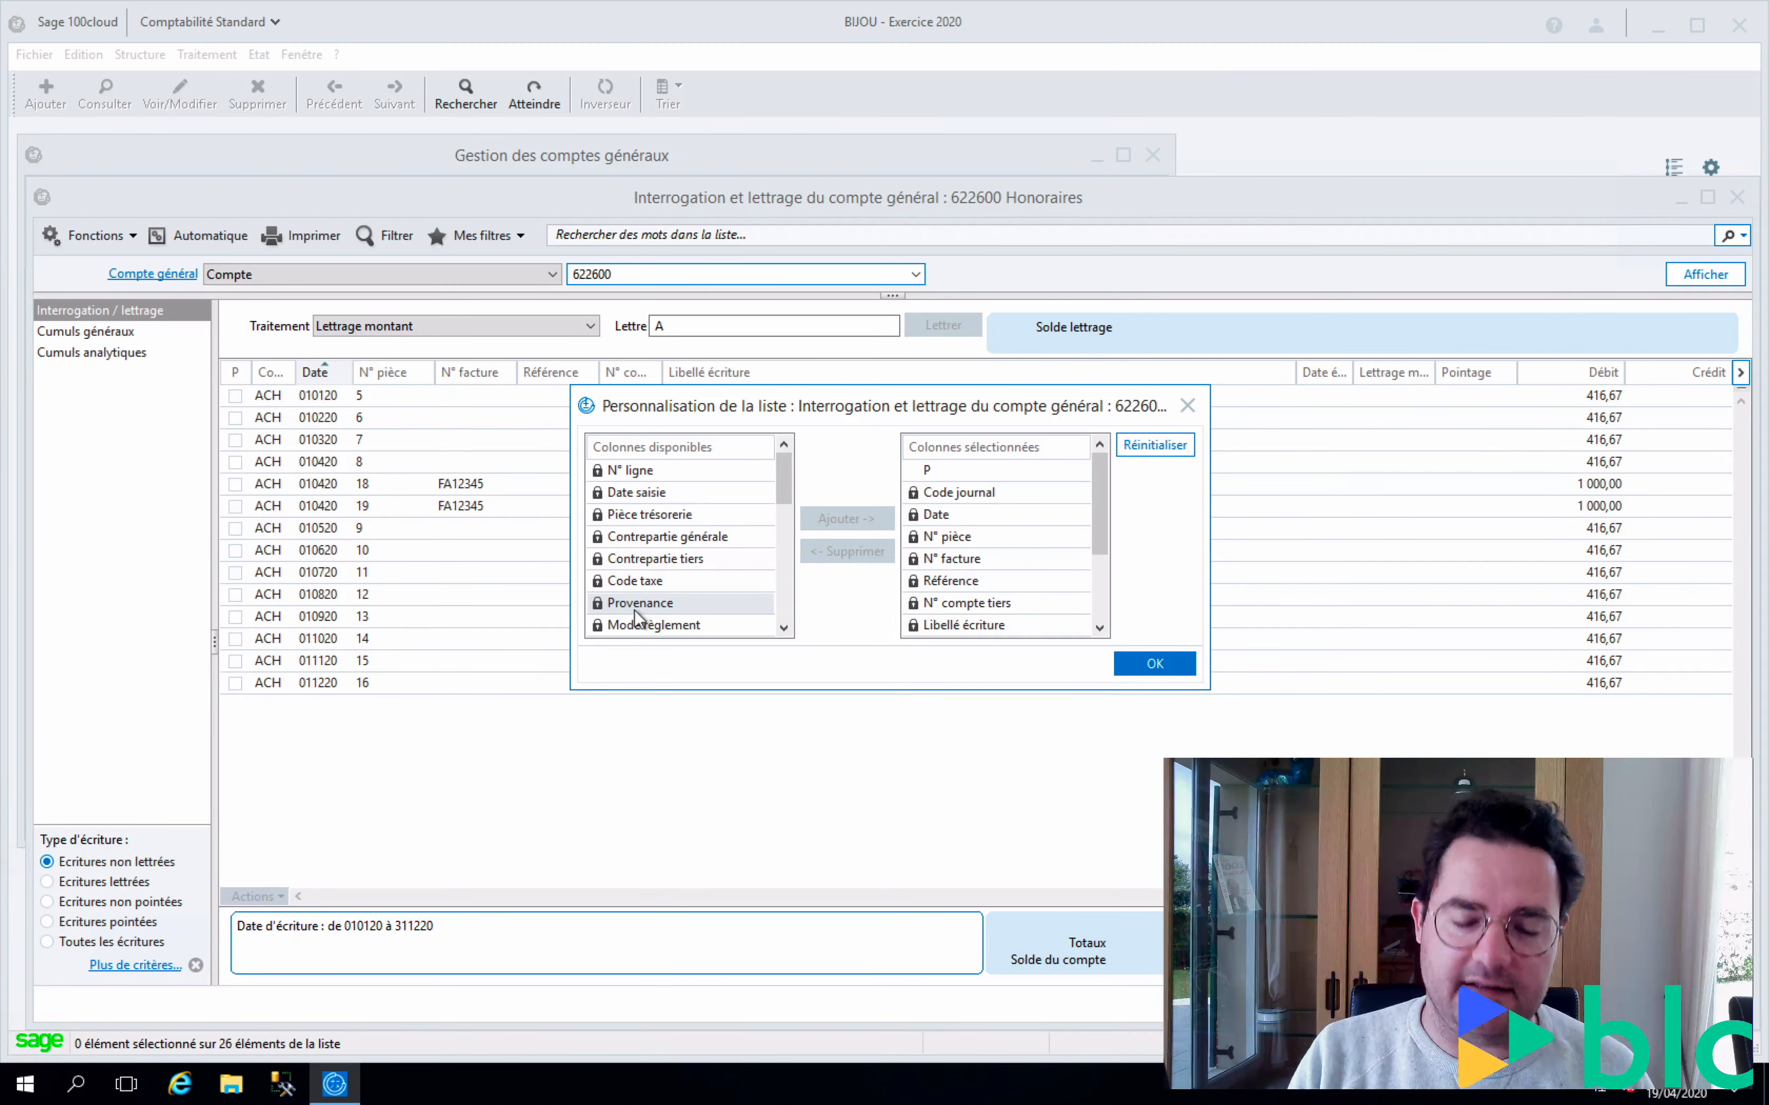
click(1153, 662)
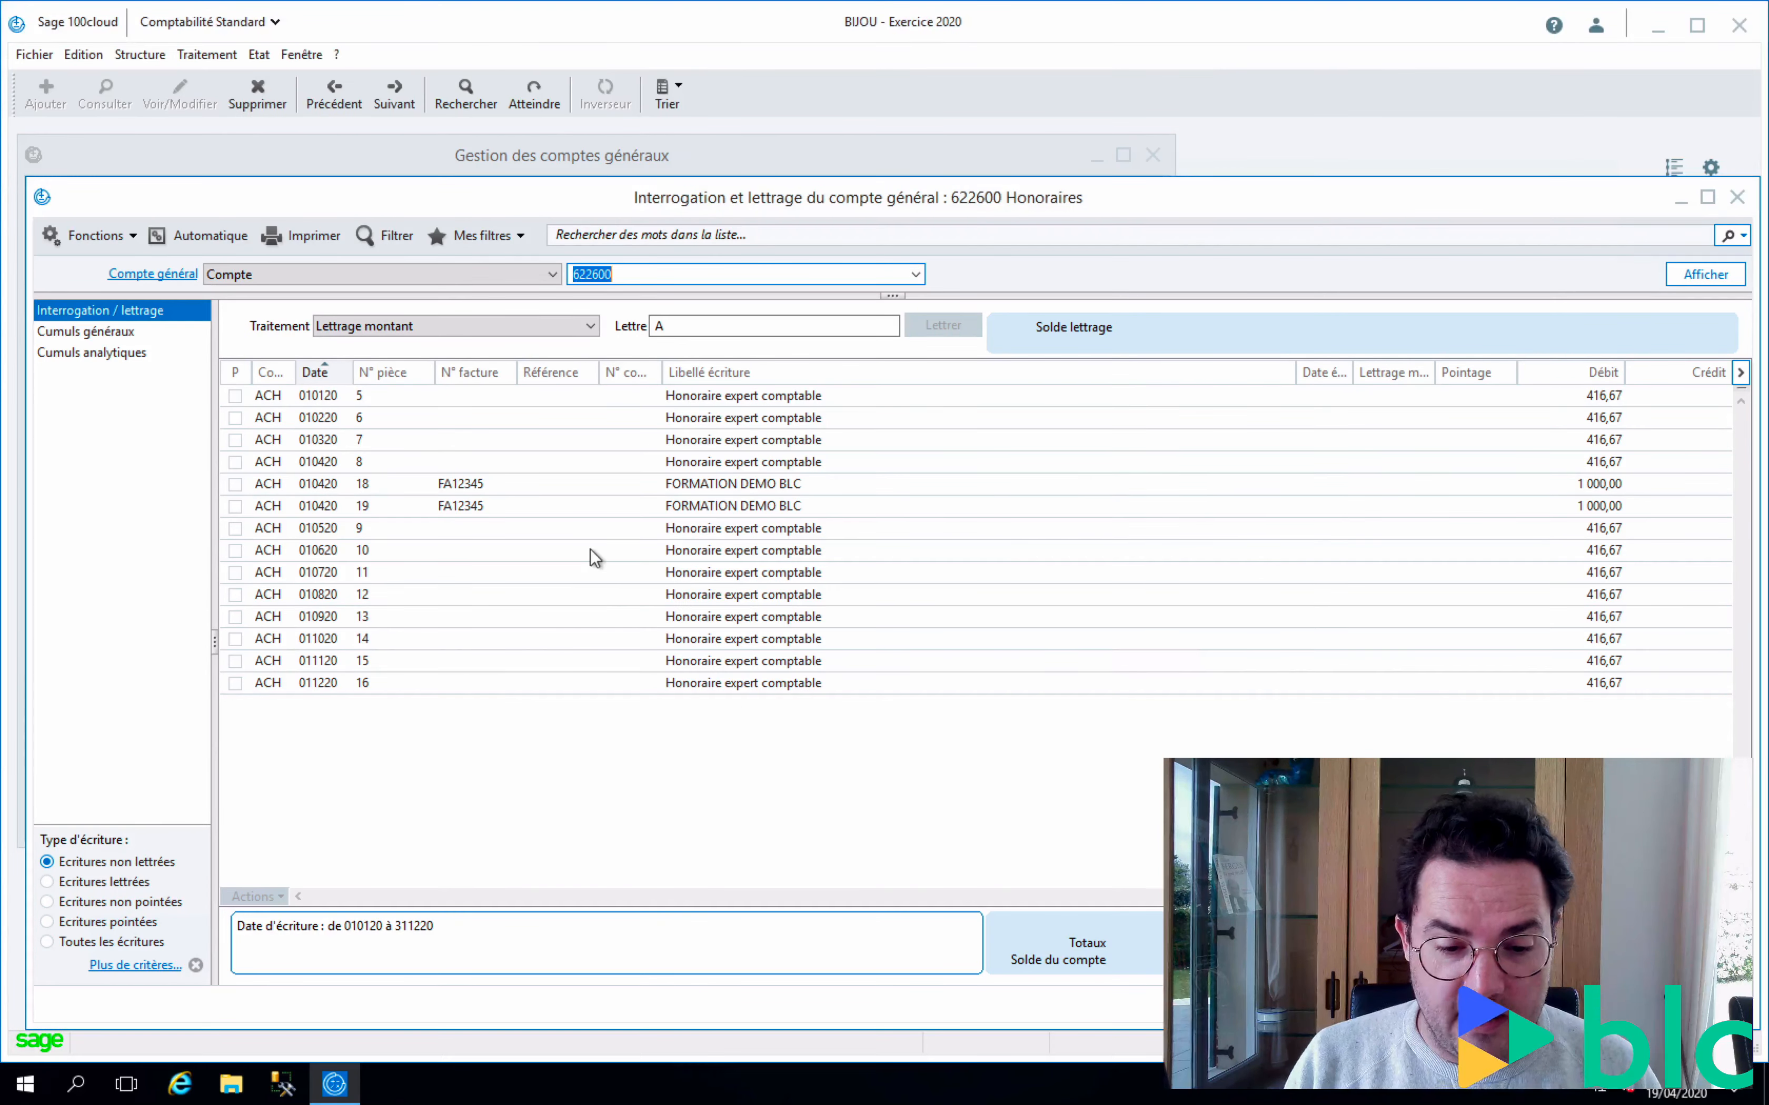
- Automatically adjust the column widths of the Honoraires entry list
right_click(590, 550)
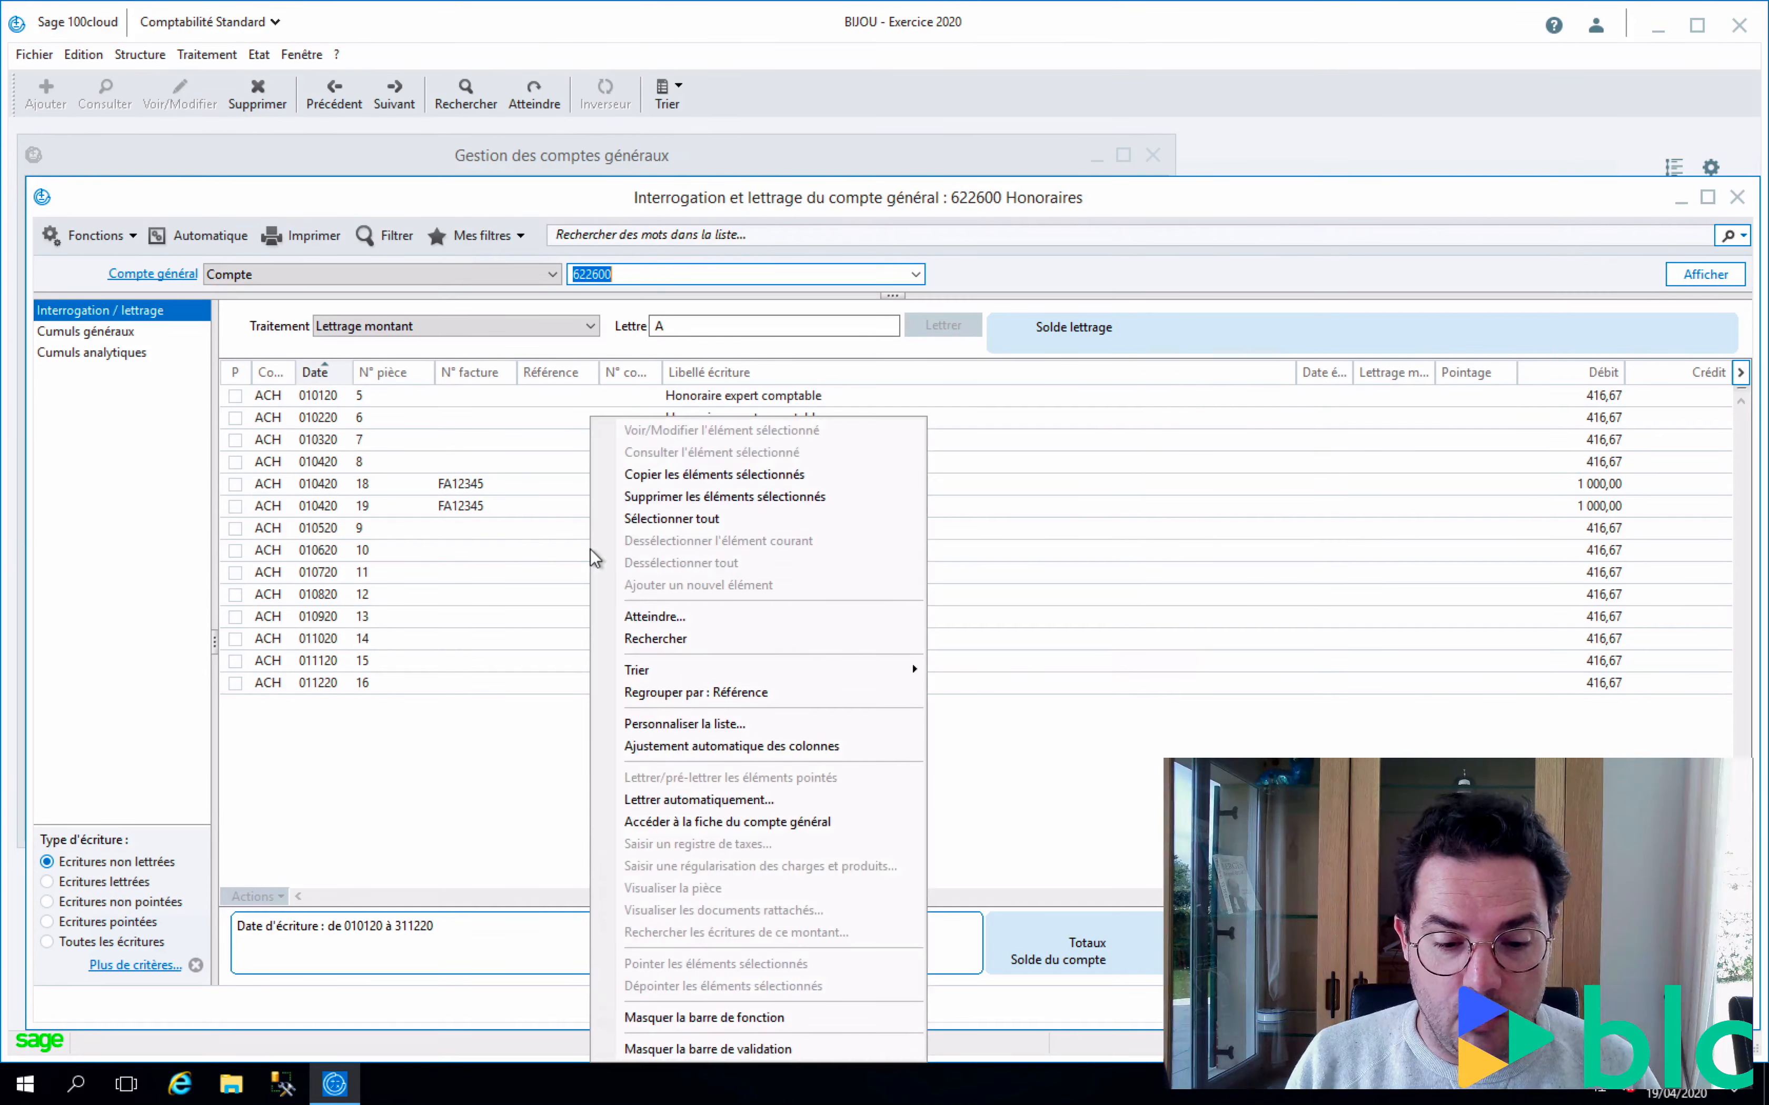
click(707, 743)
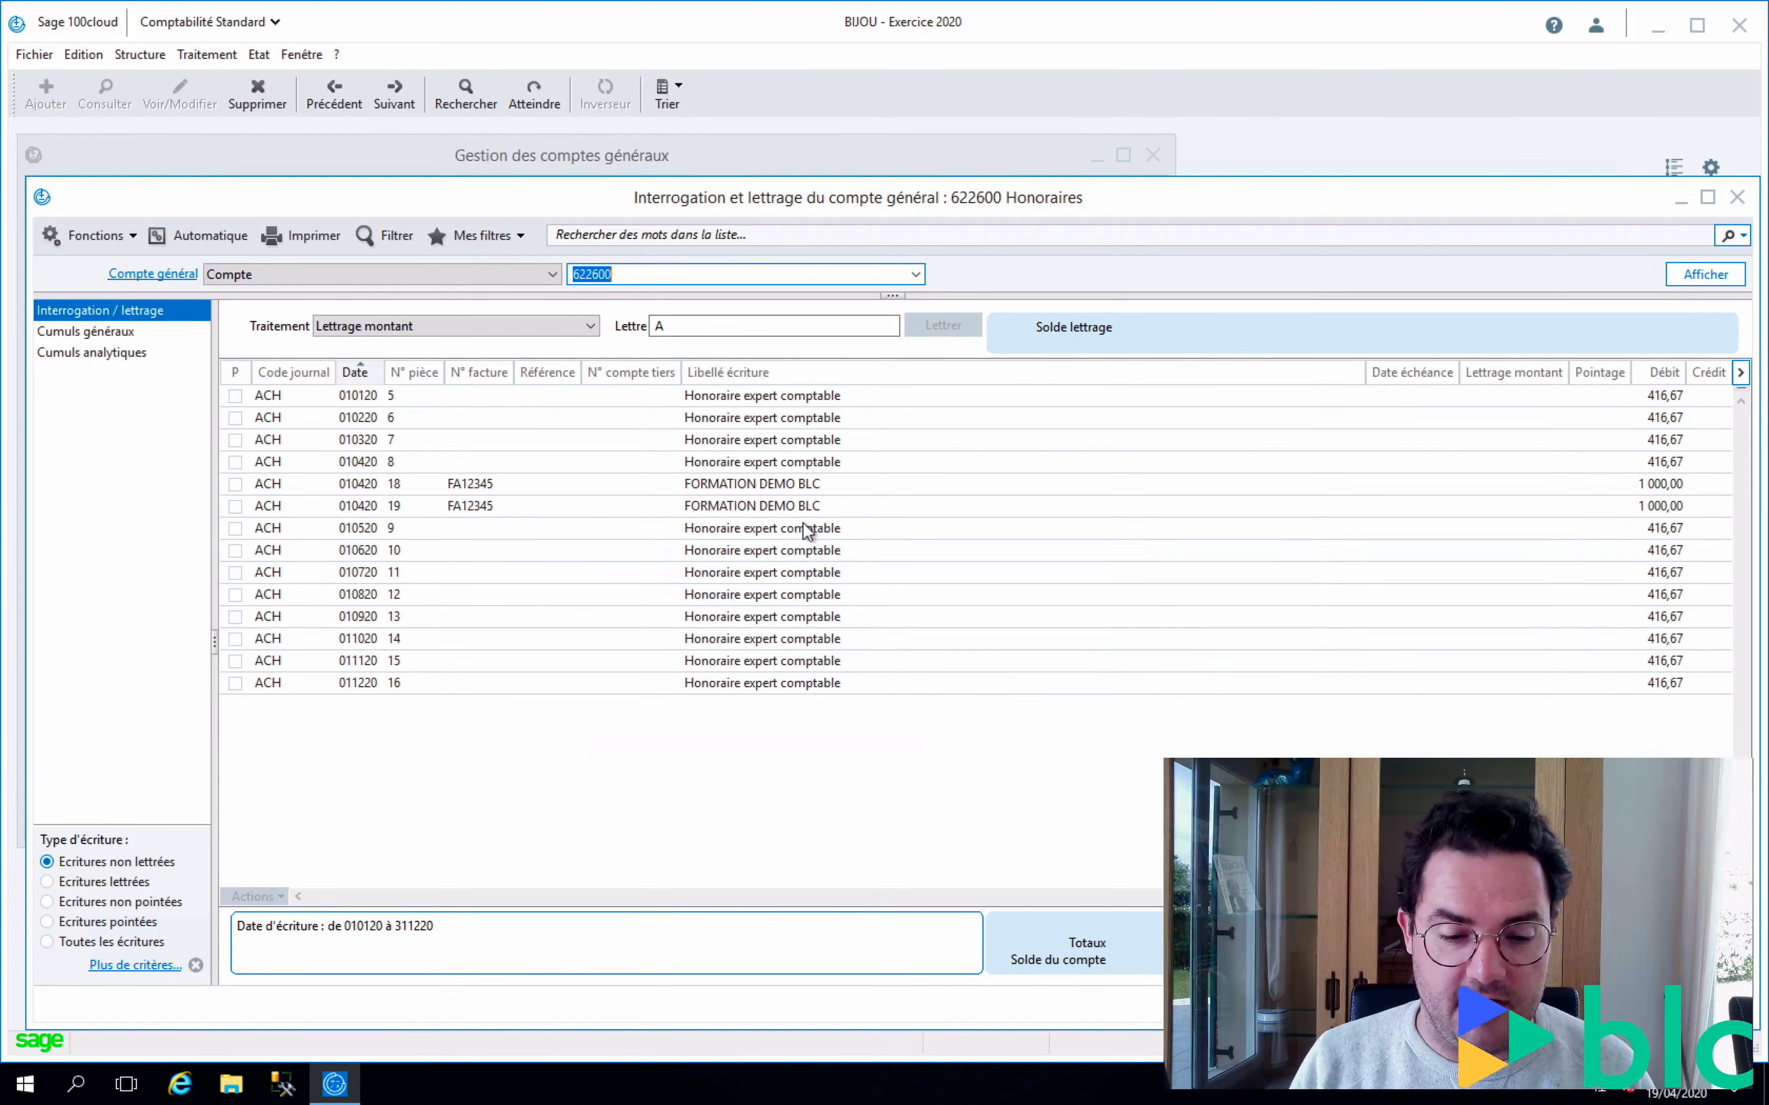
click(602, 439)
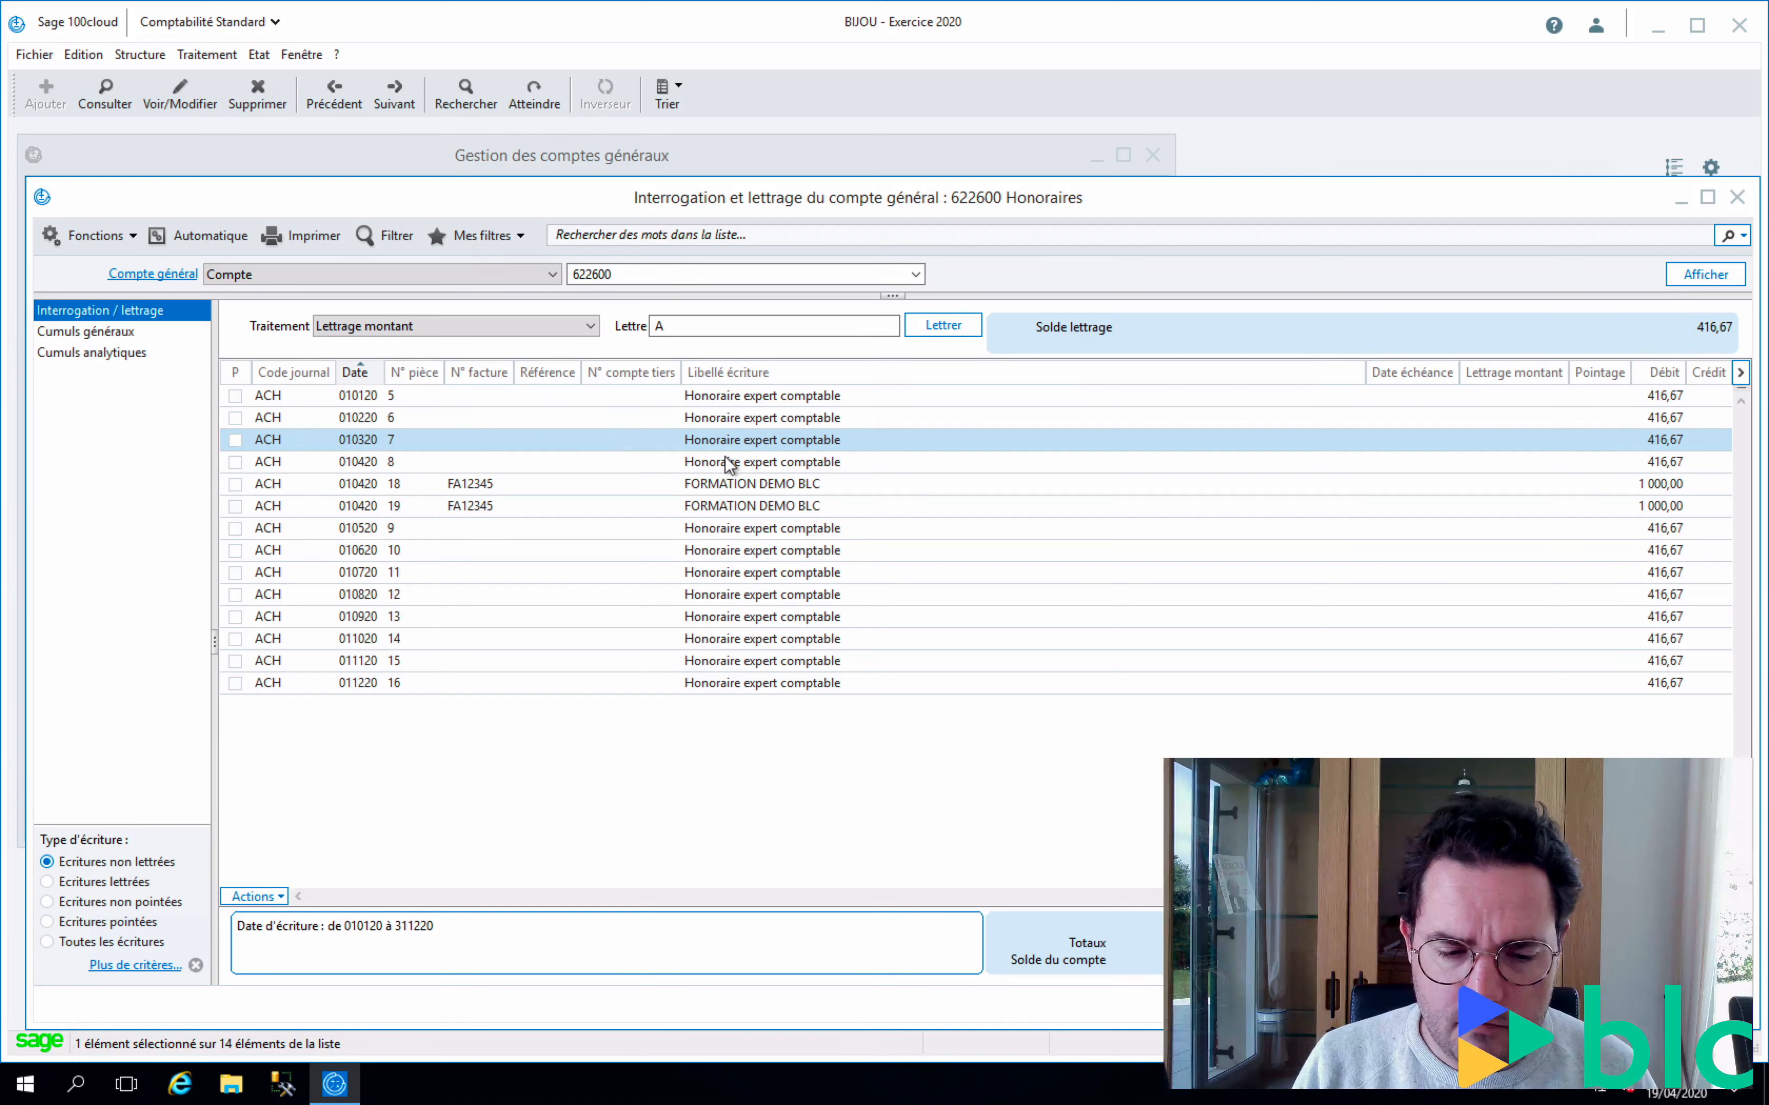
click(682, 560)
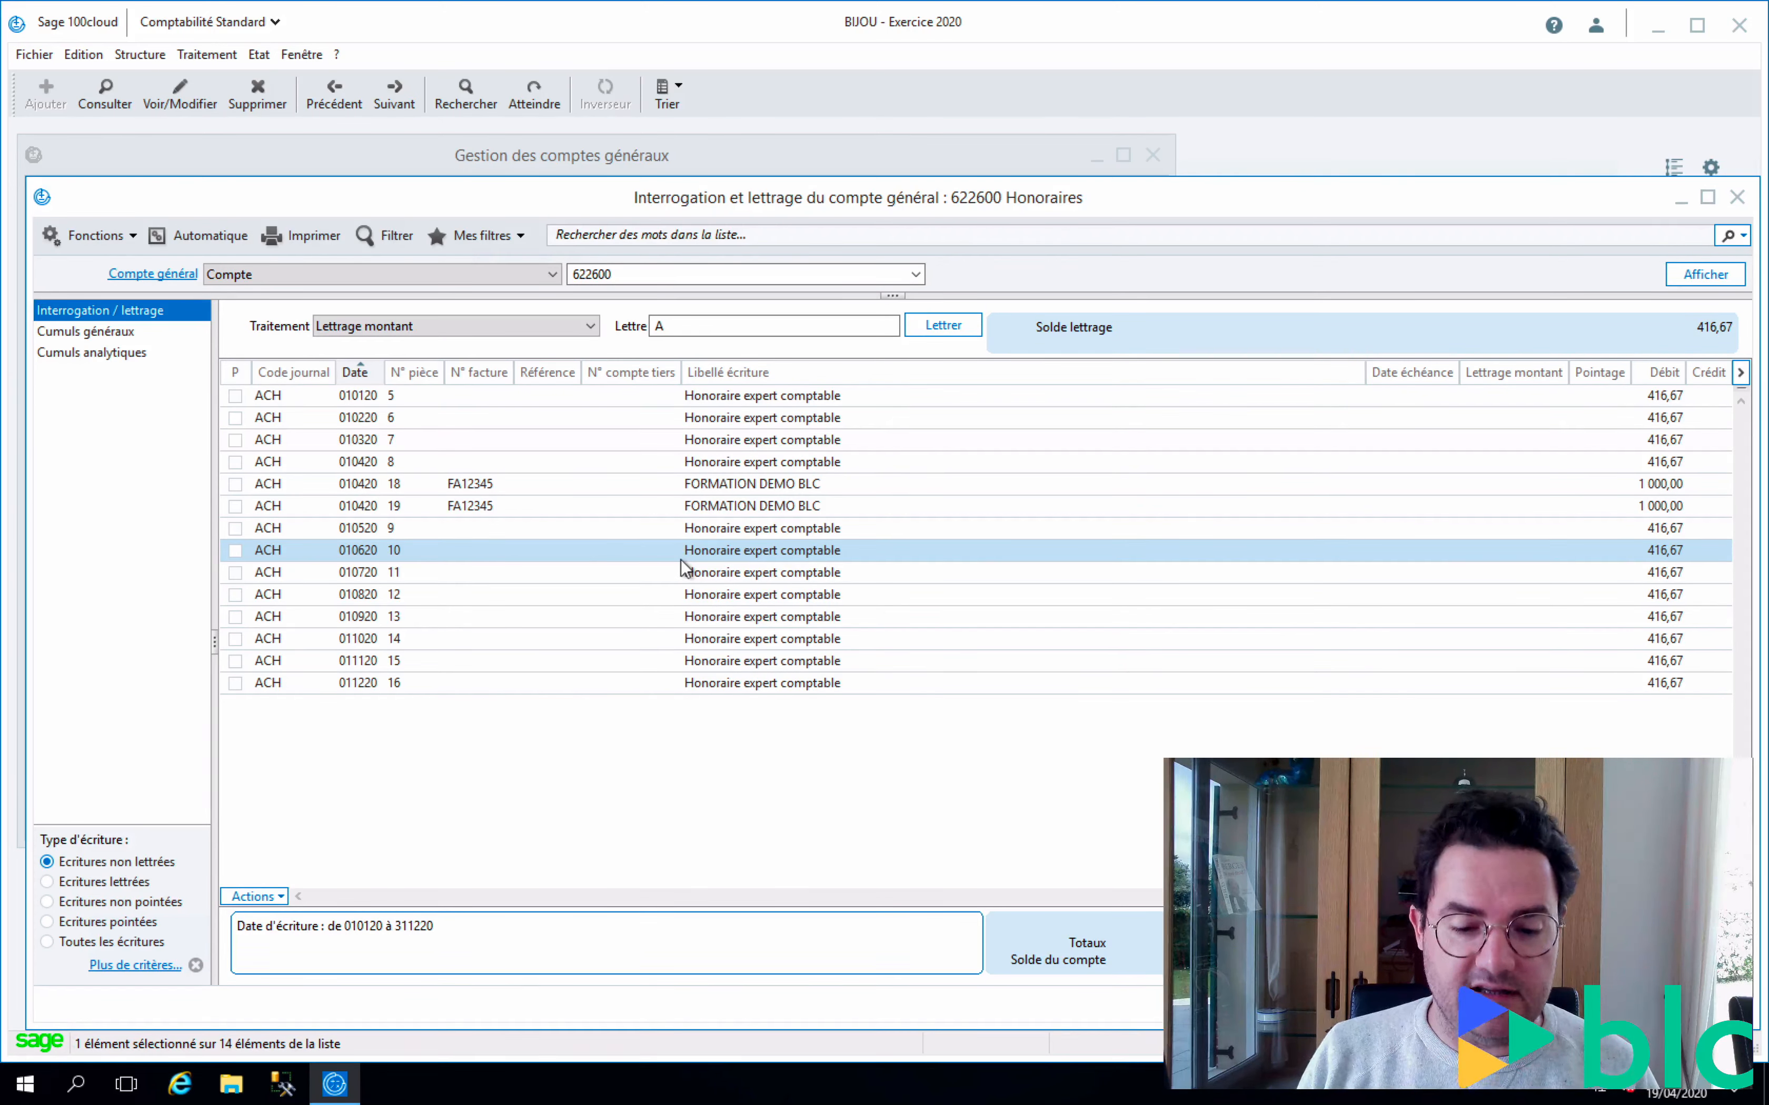
- Open the April 2020 purchases journal from the FORMATION DEMO BLC entry of piece 19
click(717, 488)
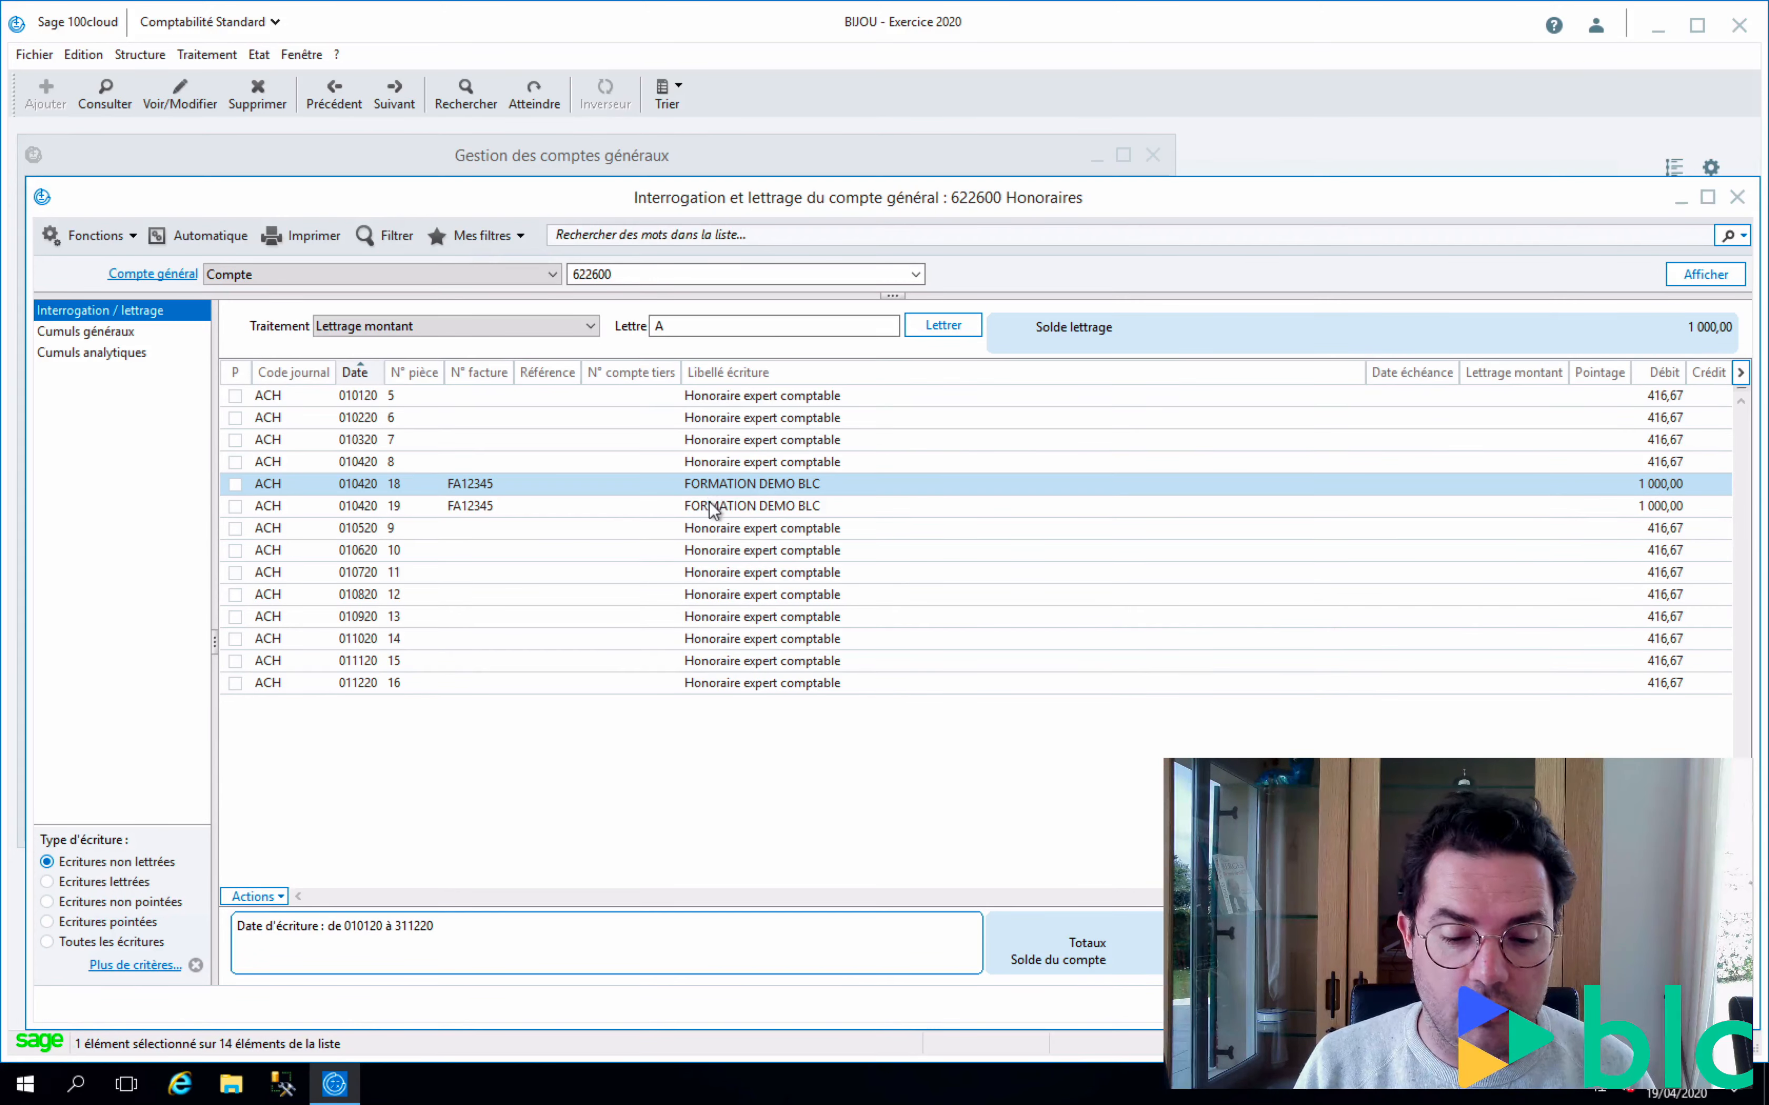
click(683, 510)
double_click(683, 509)
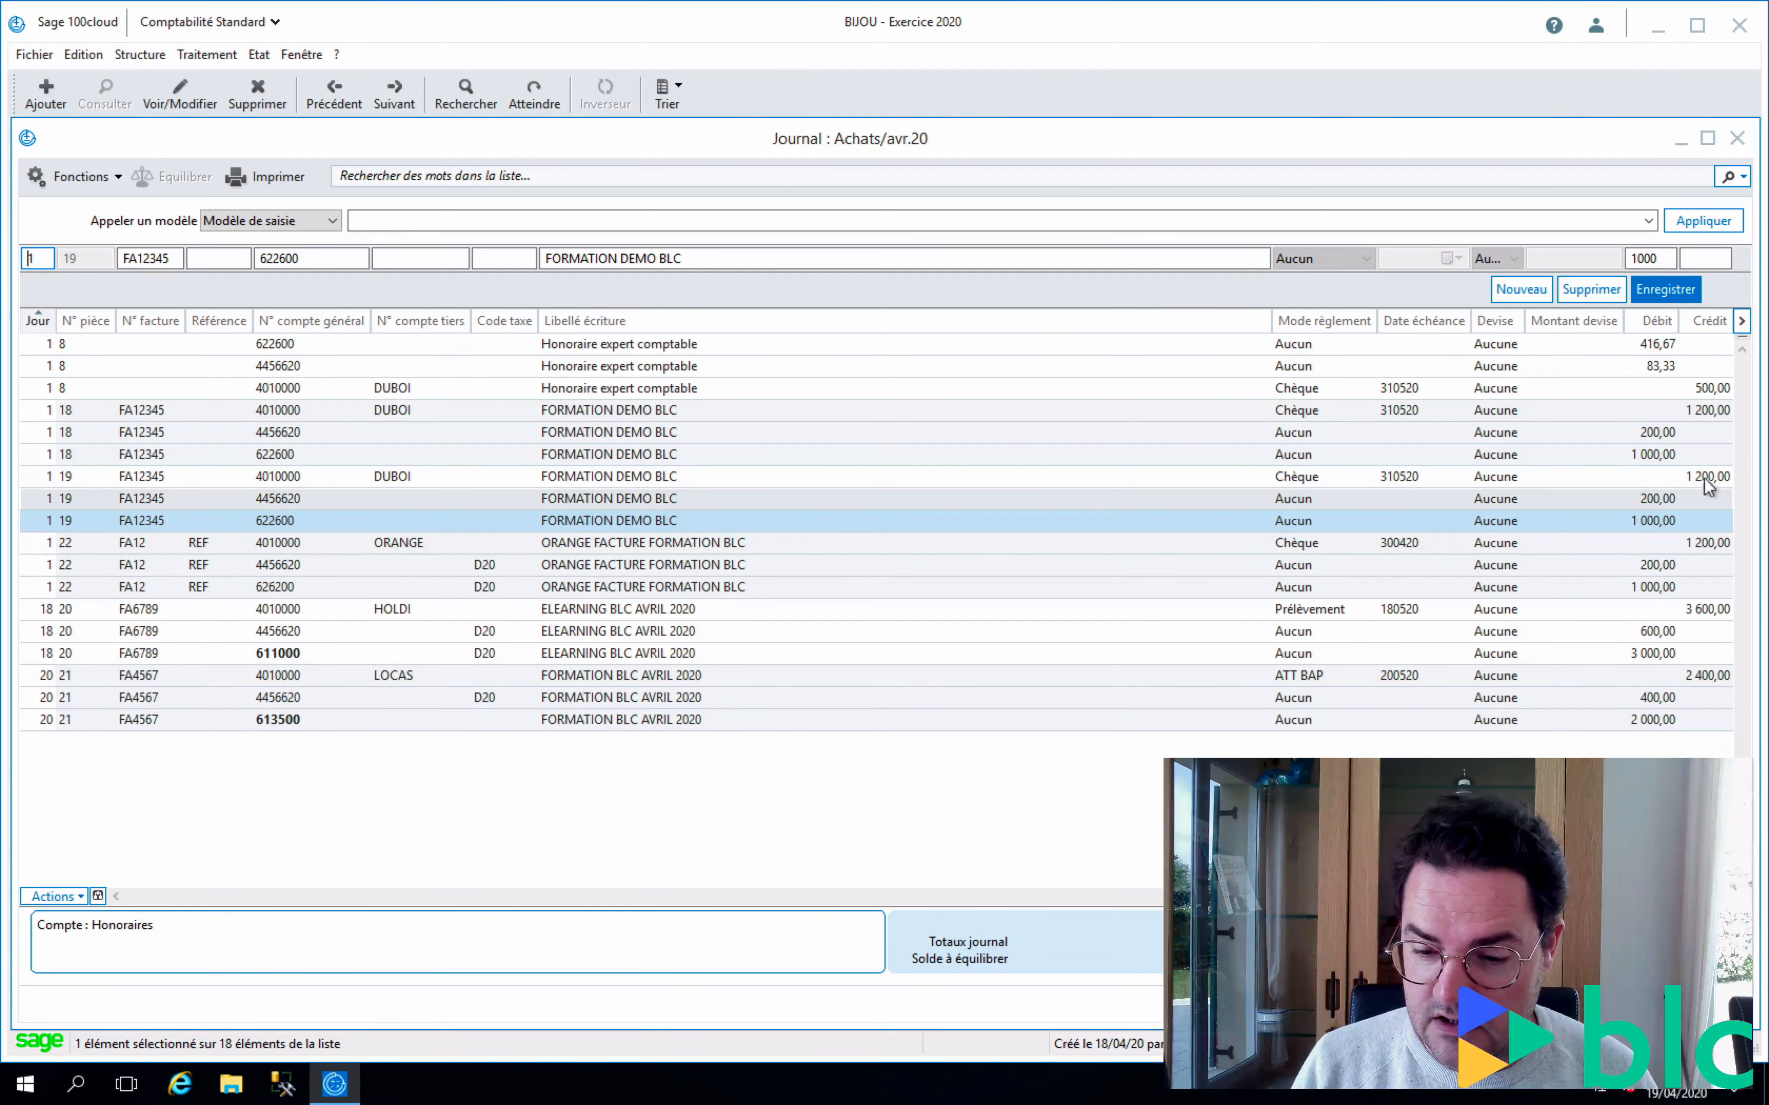
- Compare the lines of pieces 18 and 19 for invoice FA12345, and delete the three lines of piece 18 from the journal
click(1681, 455)
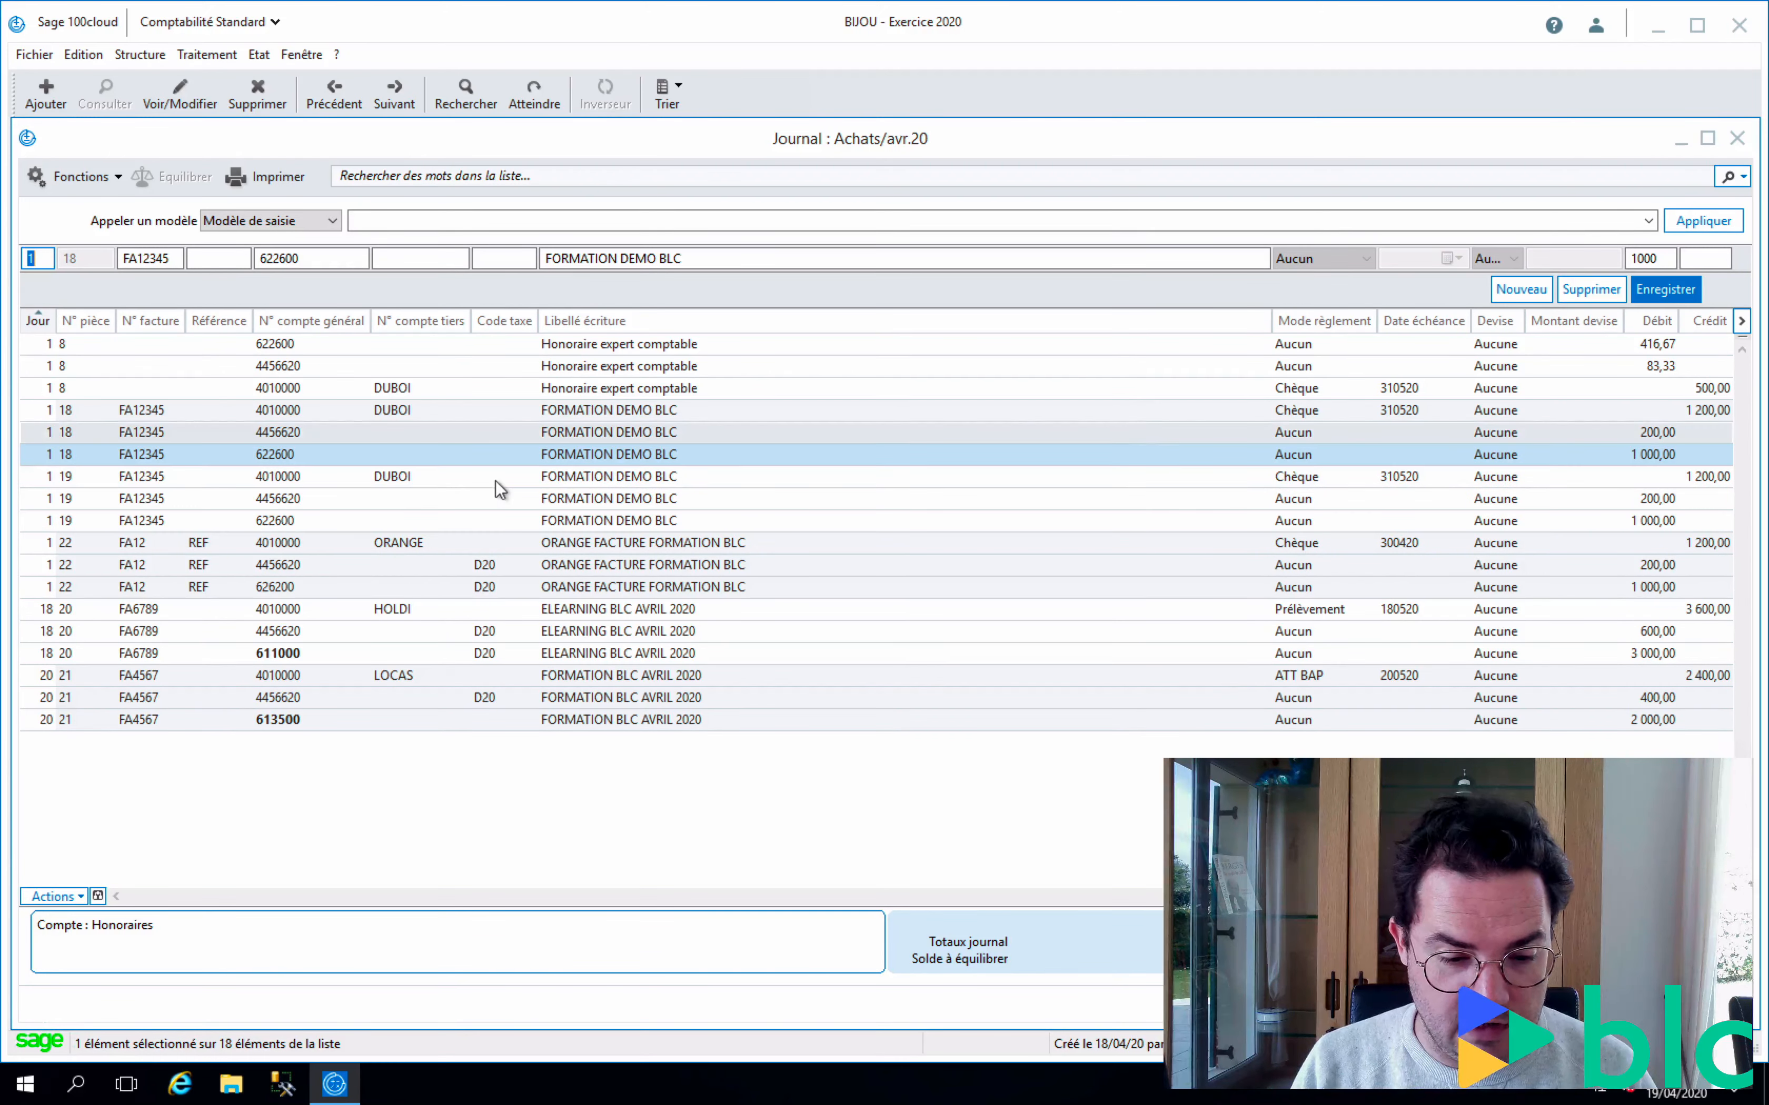
click(423, 470)
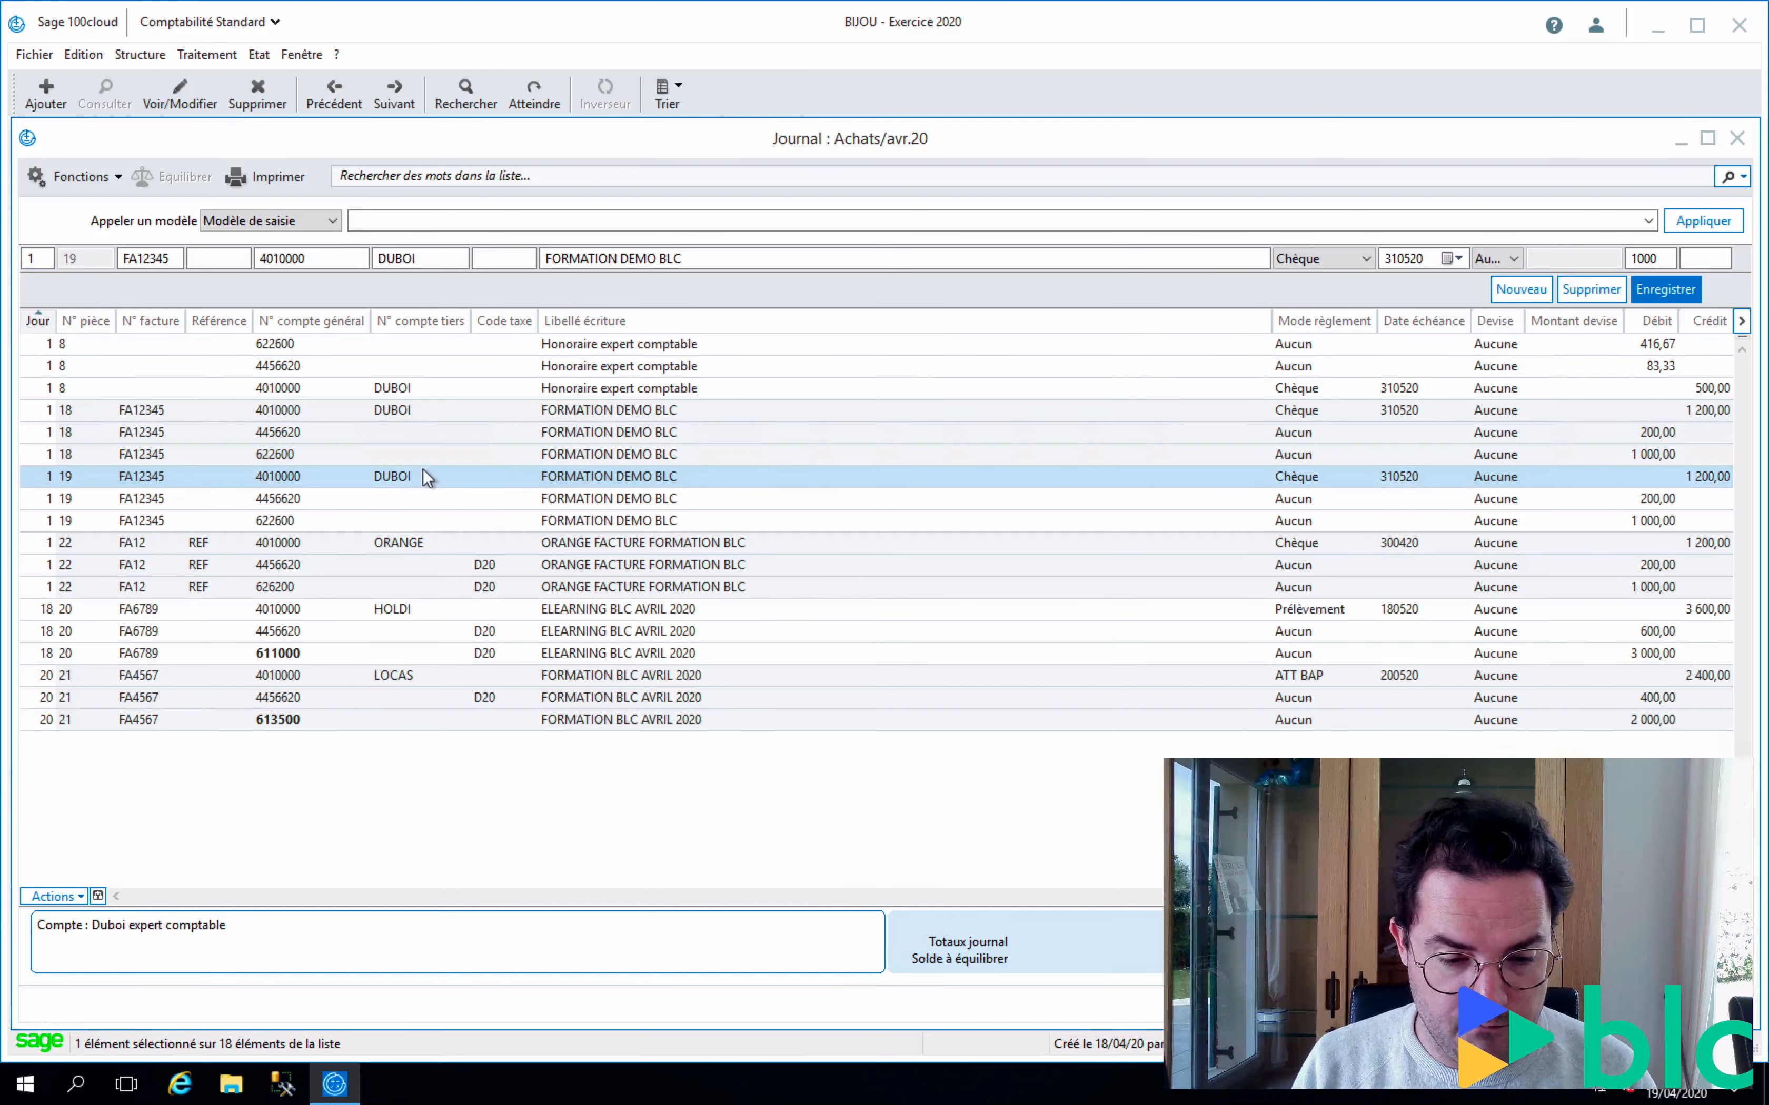
shift+click(411, 521)
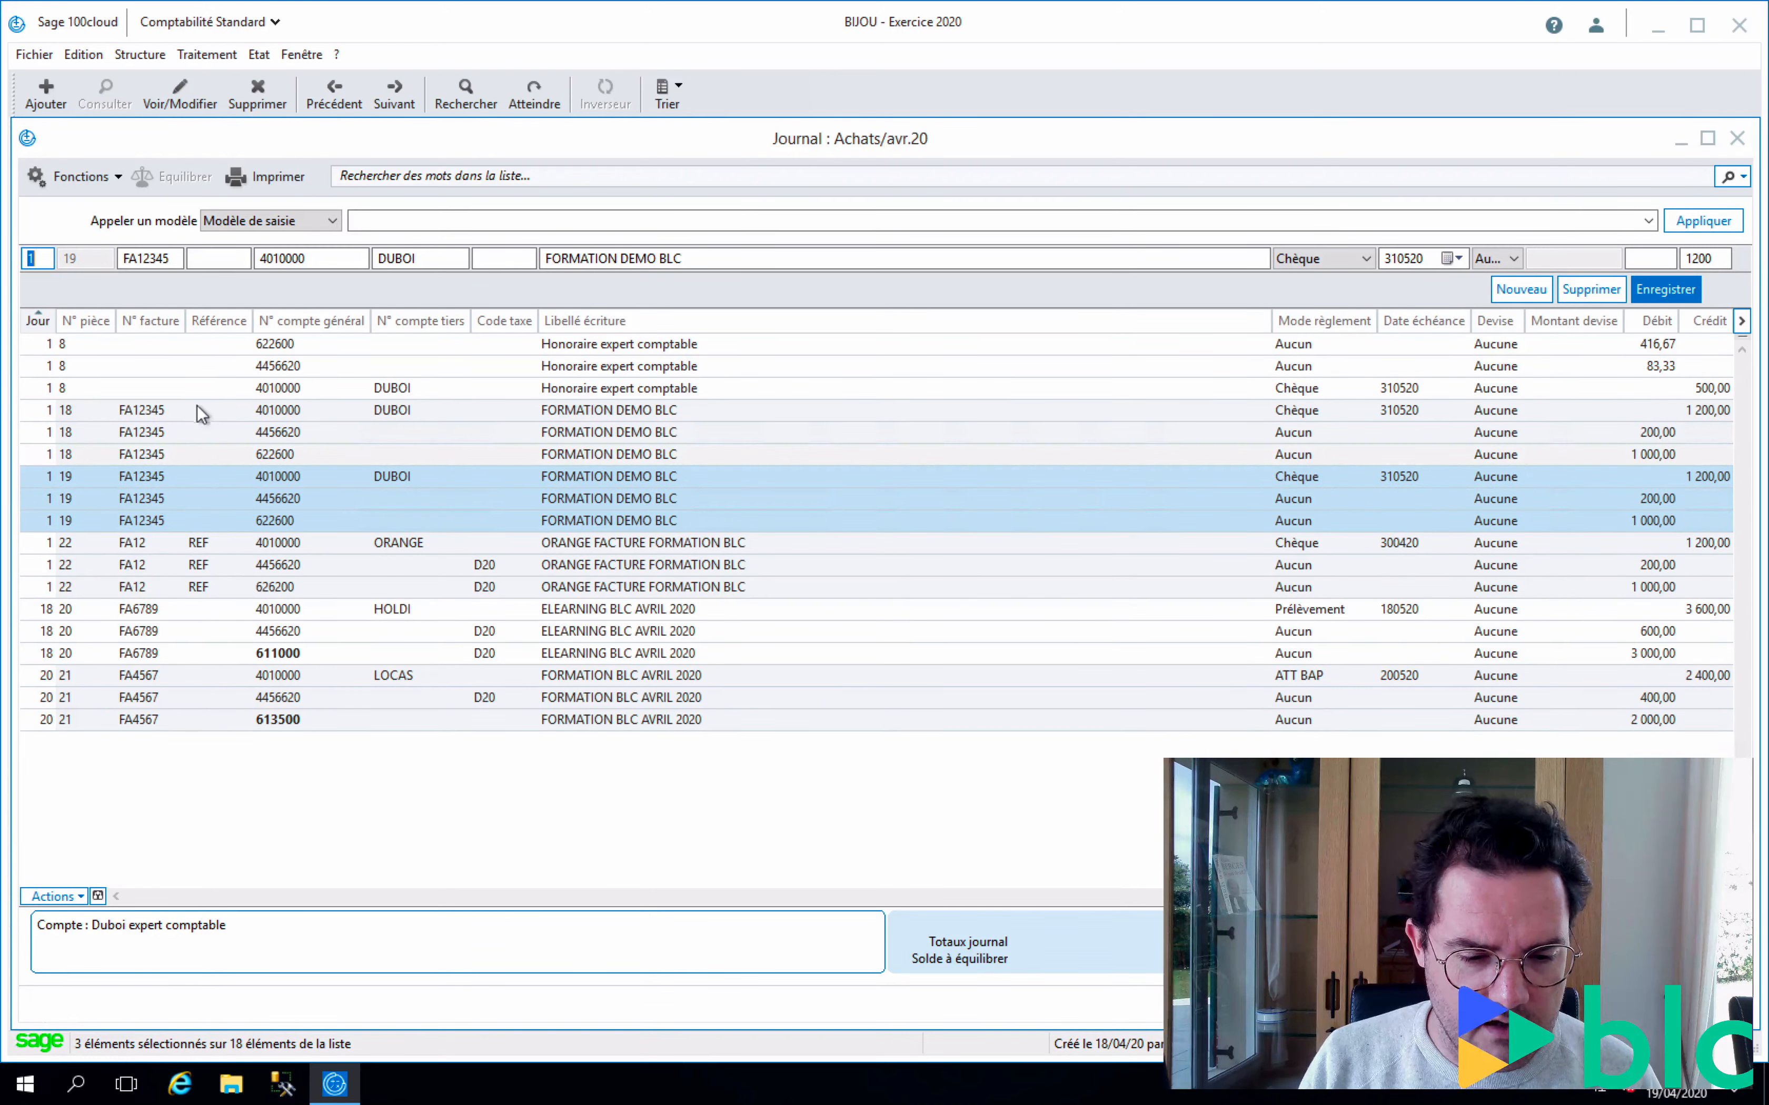
click(213, 409)
shift+click(235, 459)
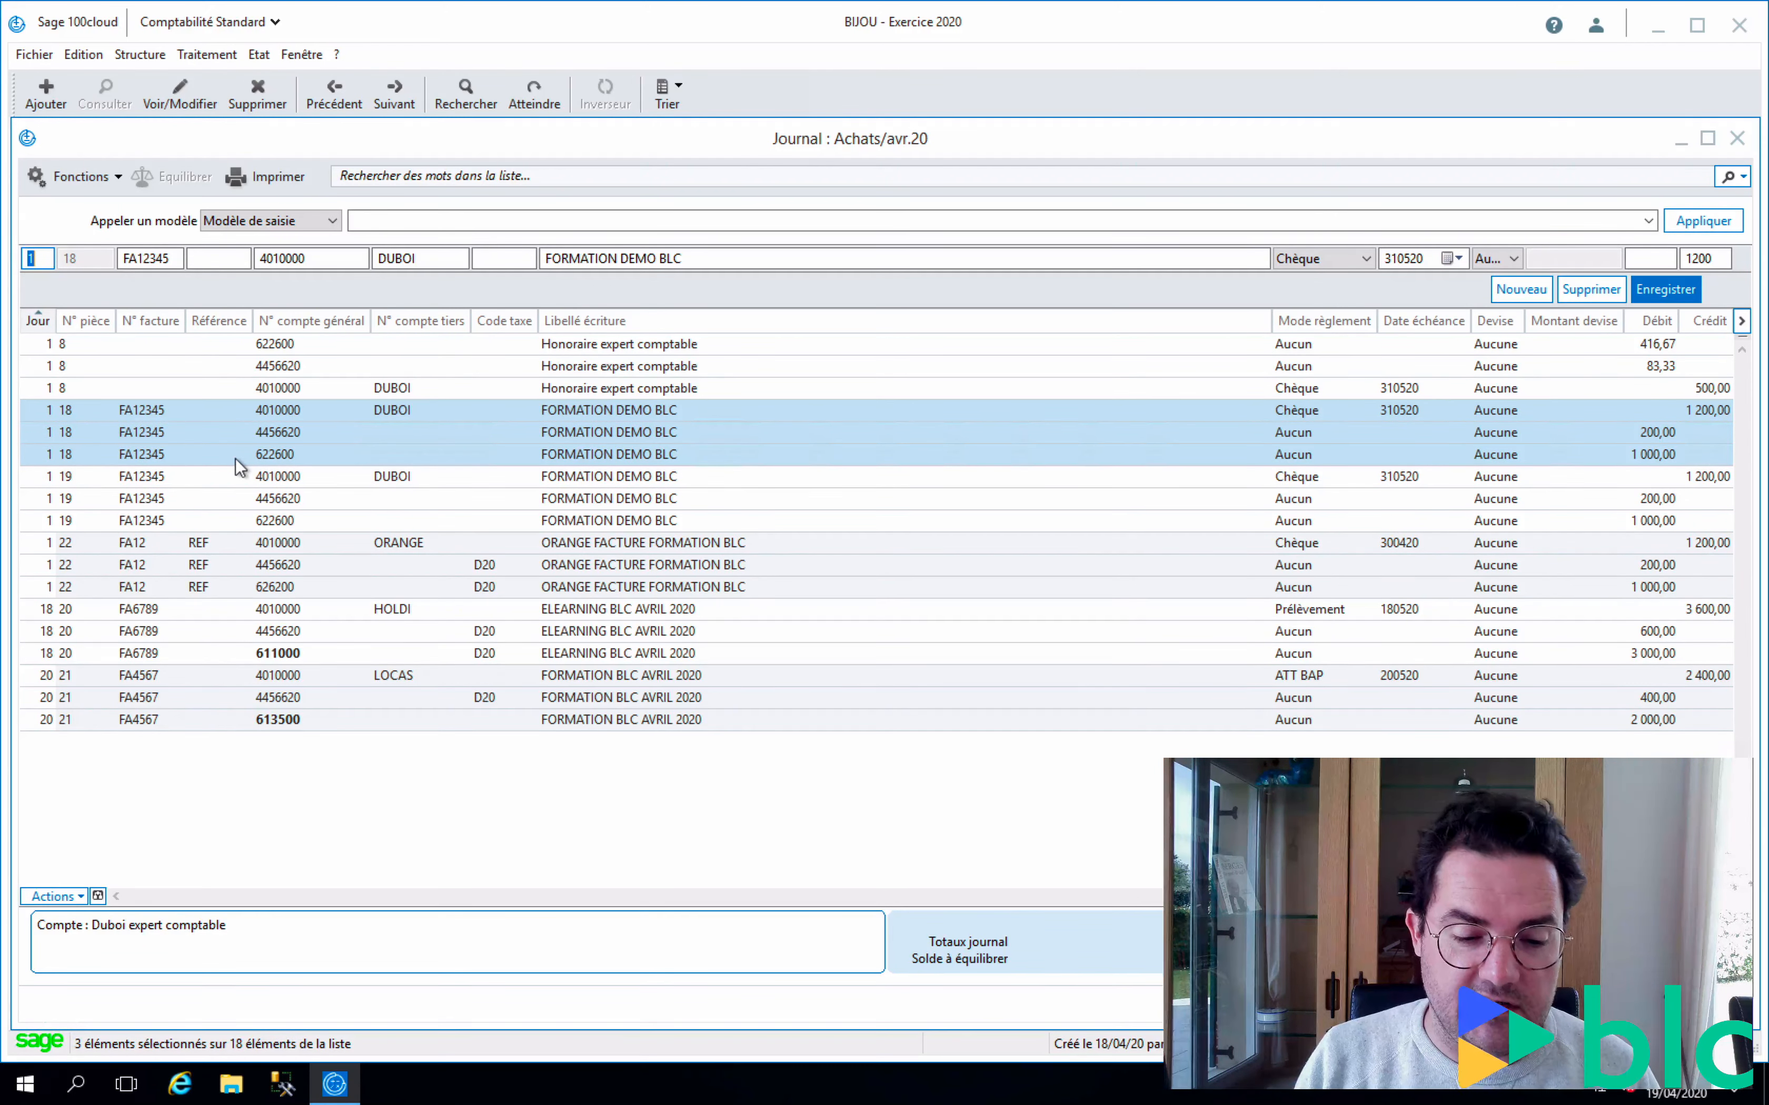
right_click(234, 459)
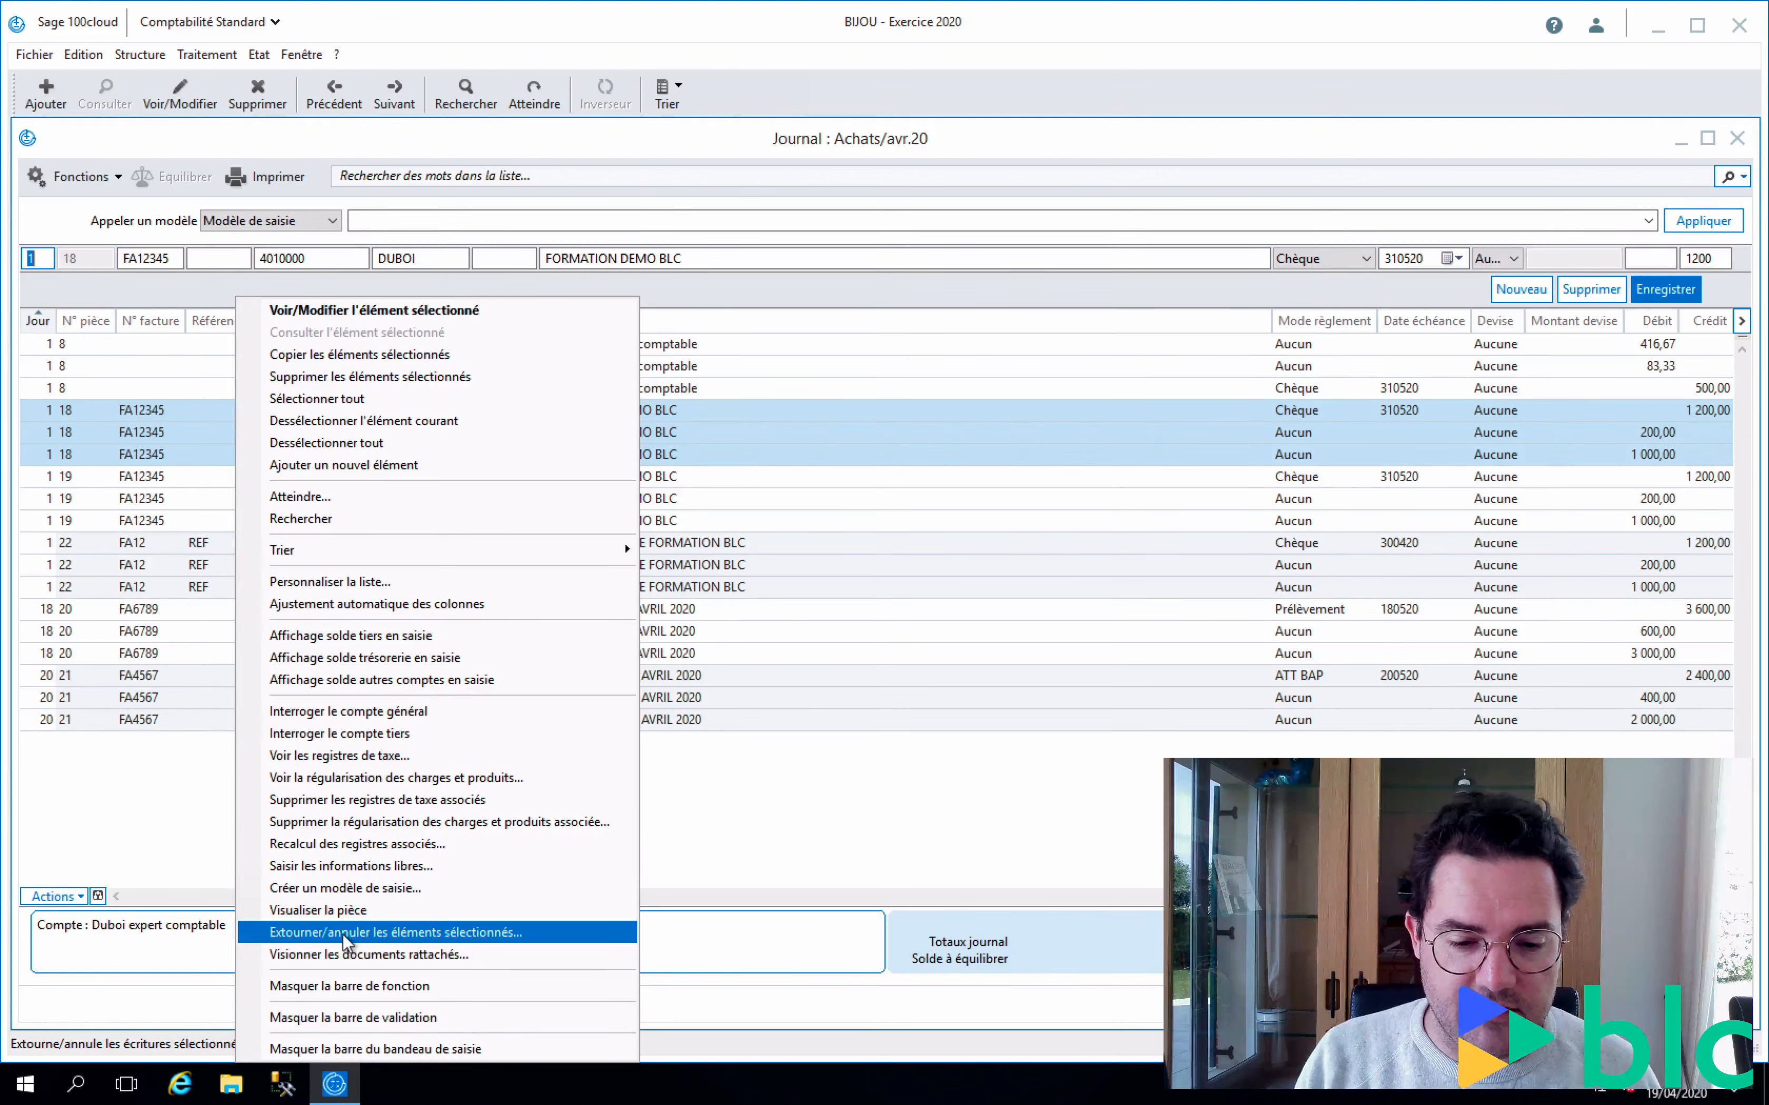
click(368, 377)
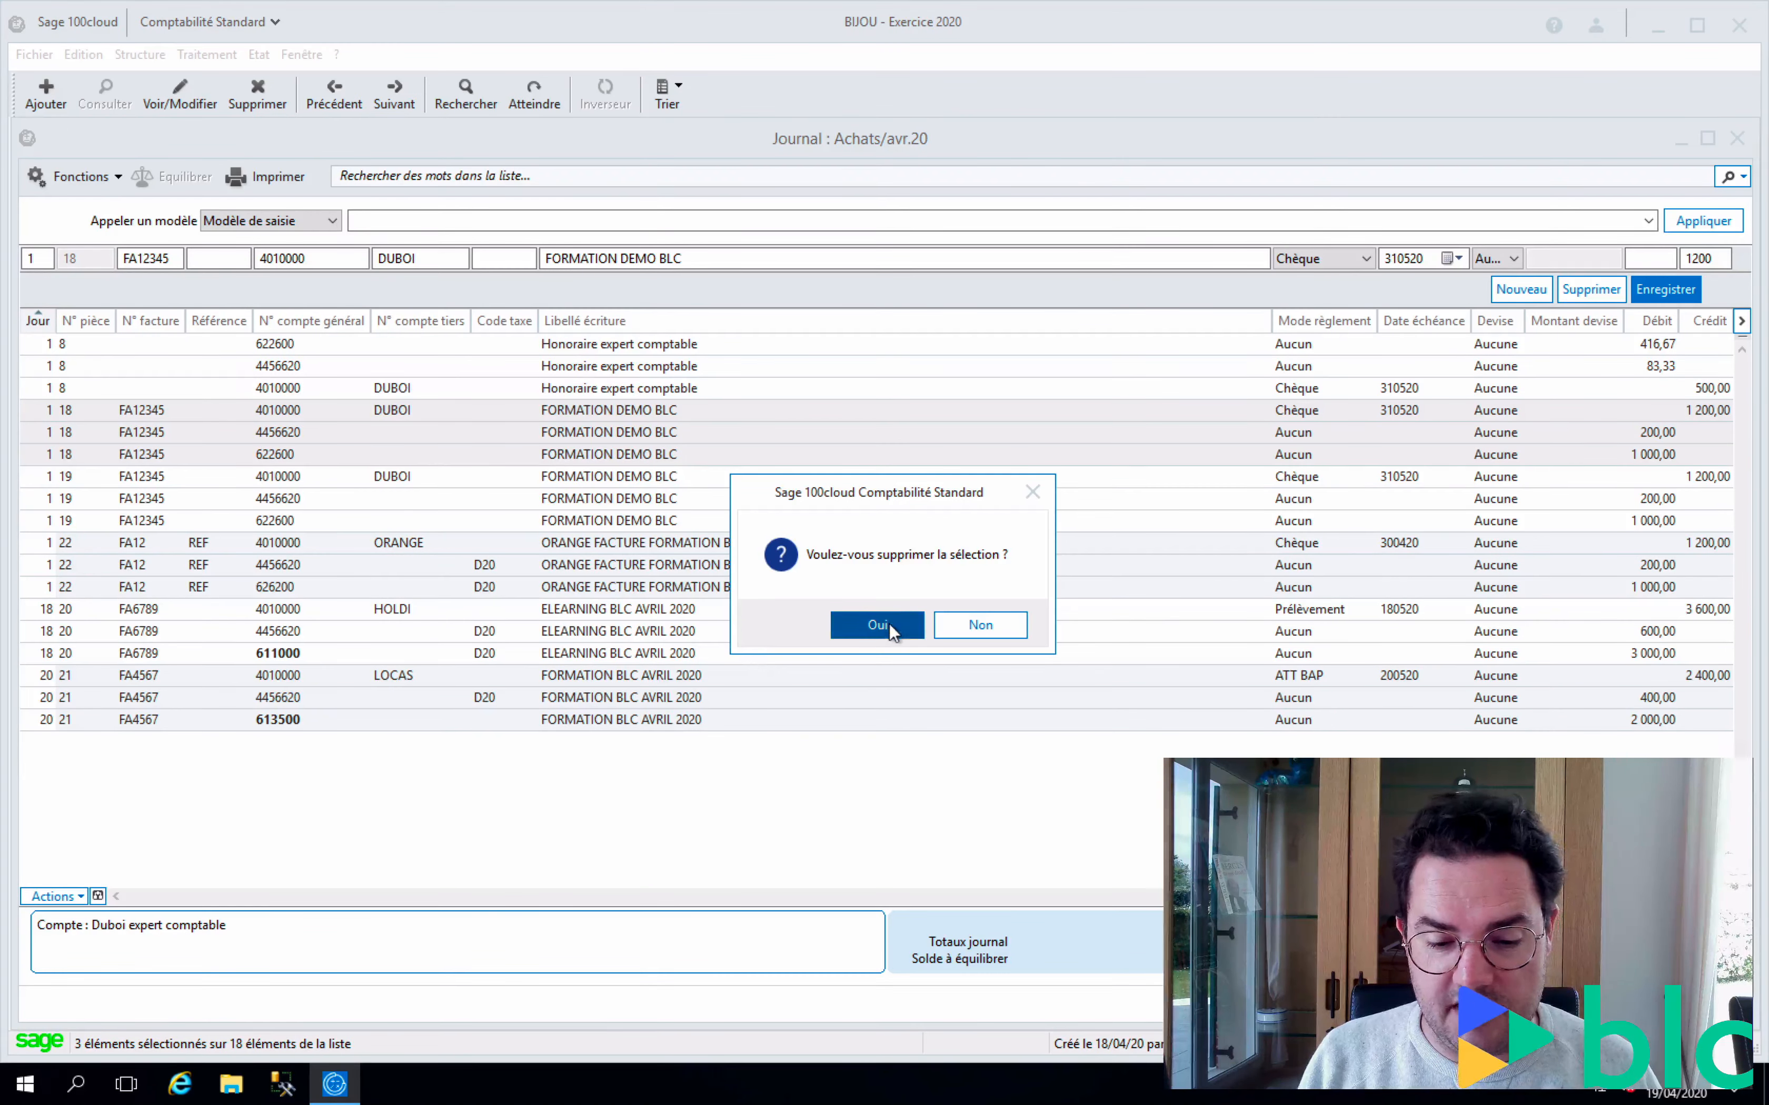
click(889, 622)
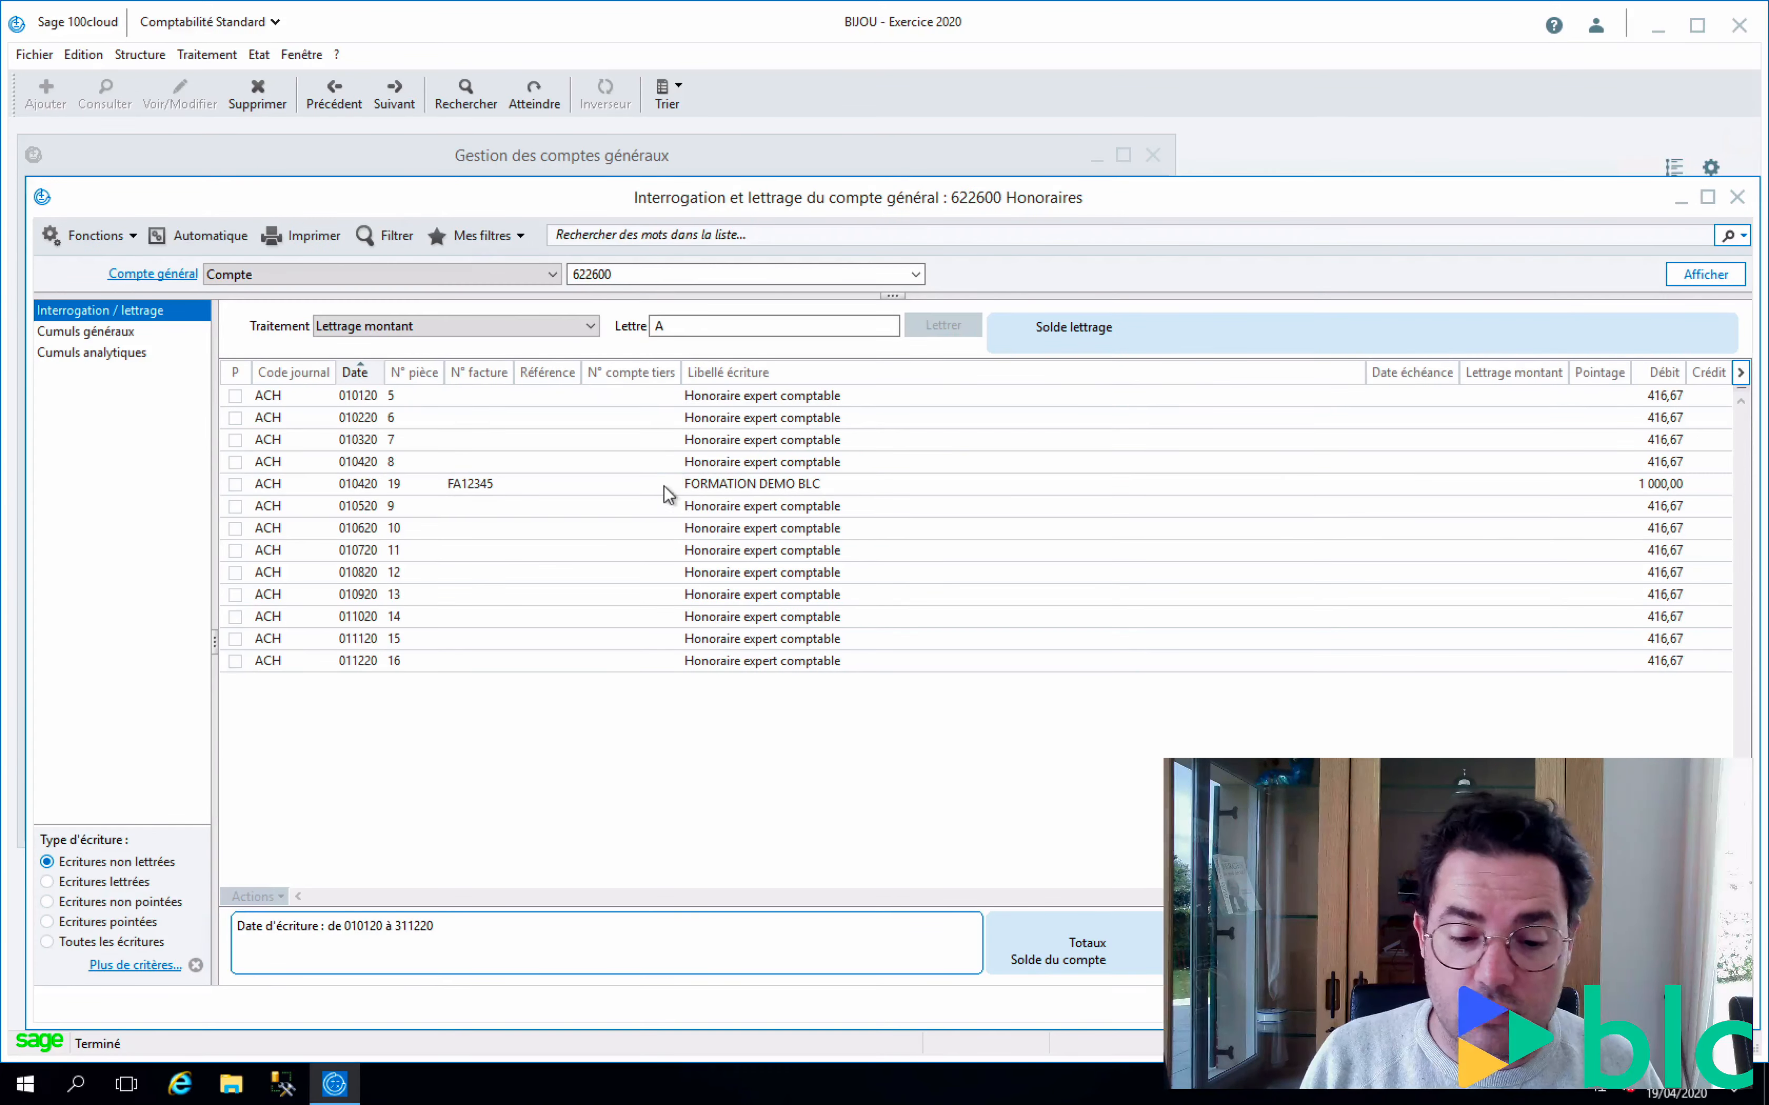
click(666, 487)
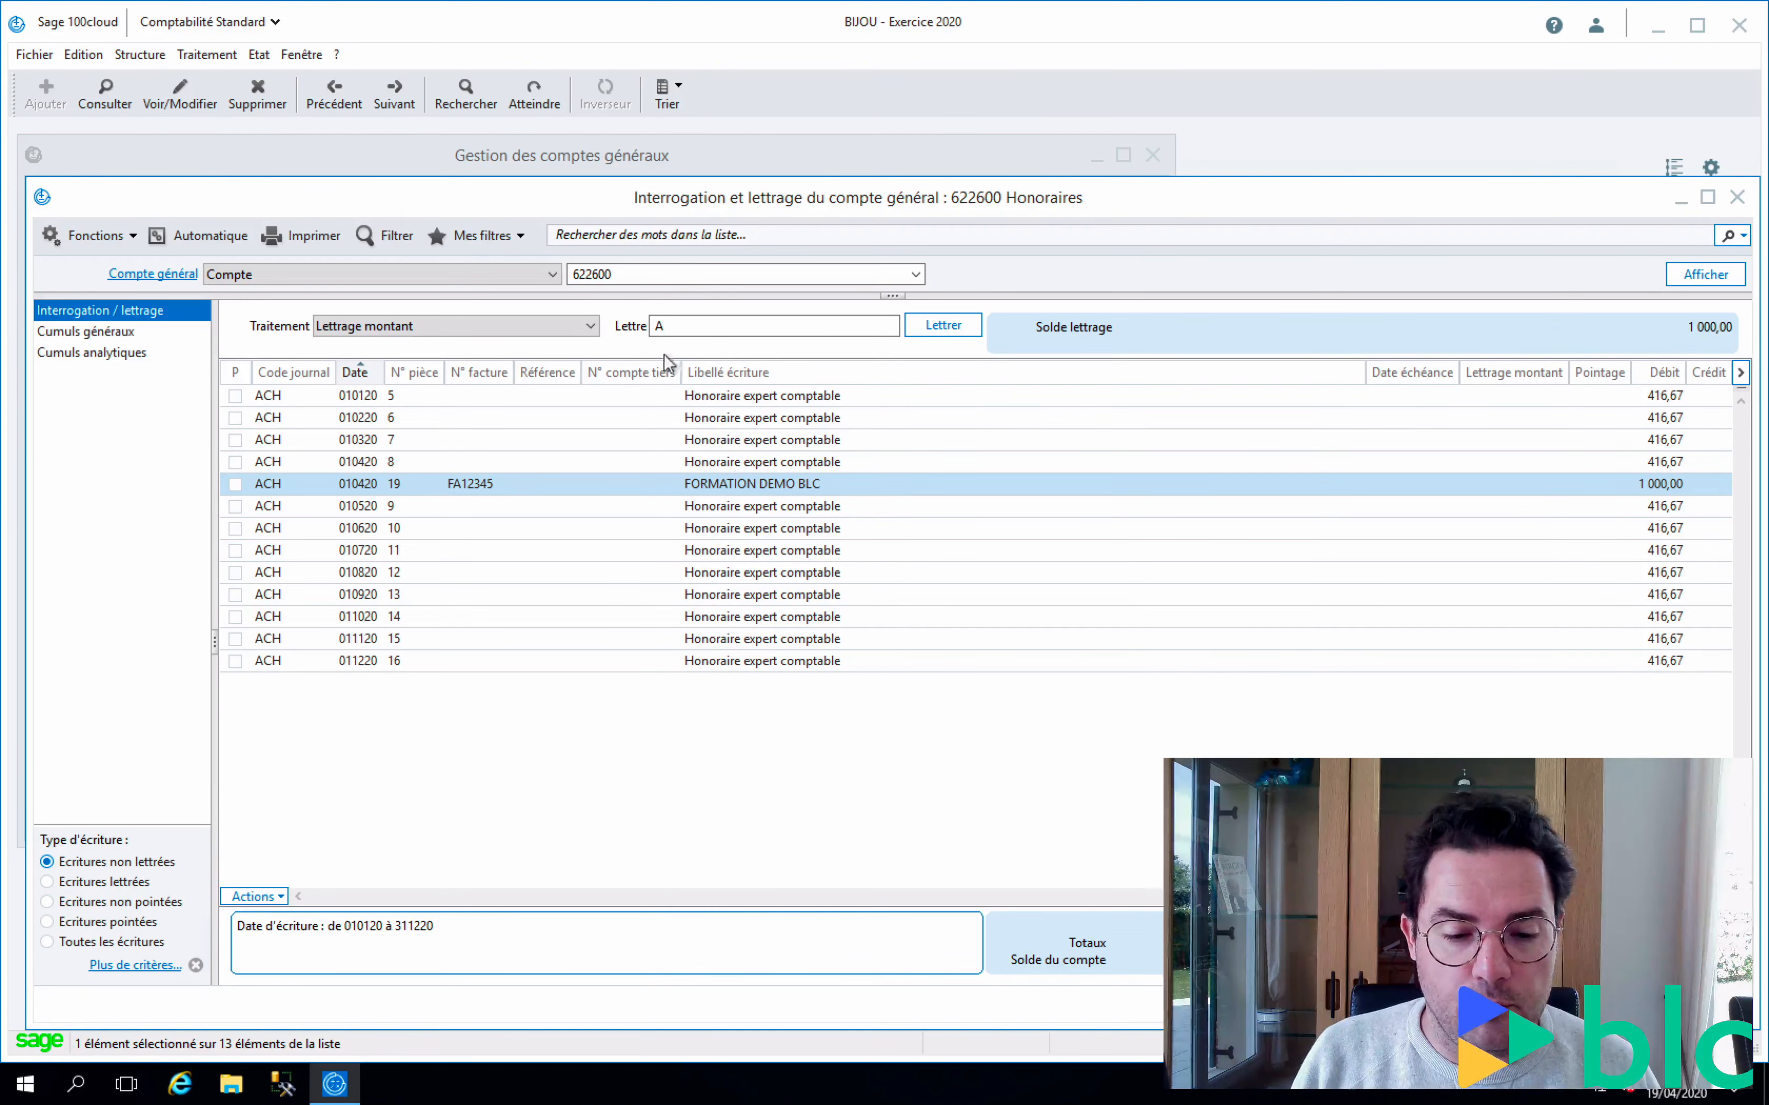
click(589, 325)
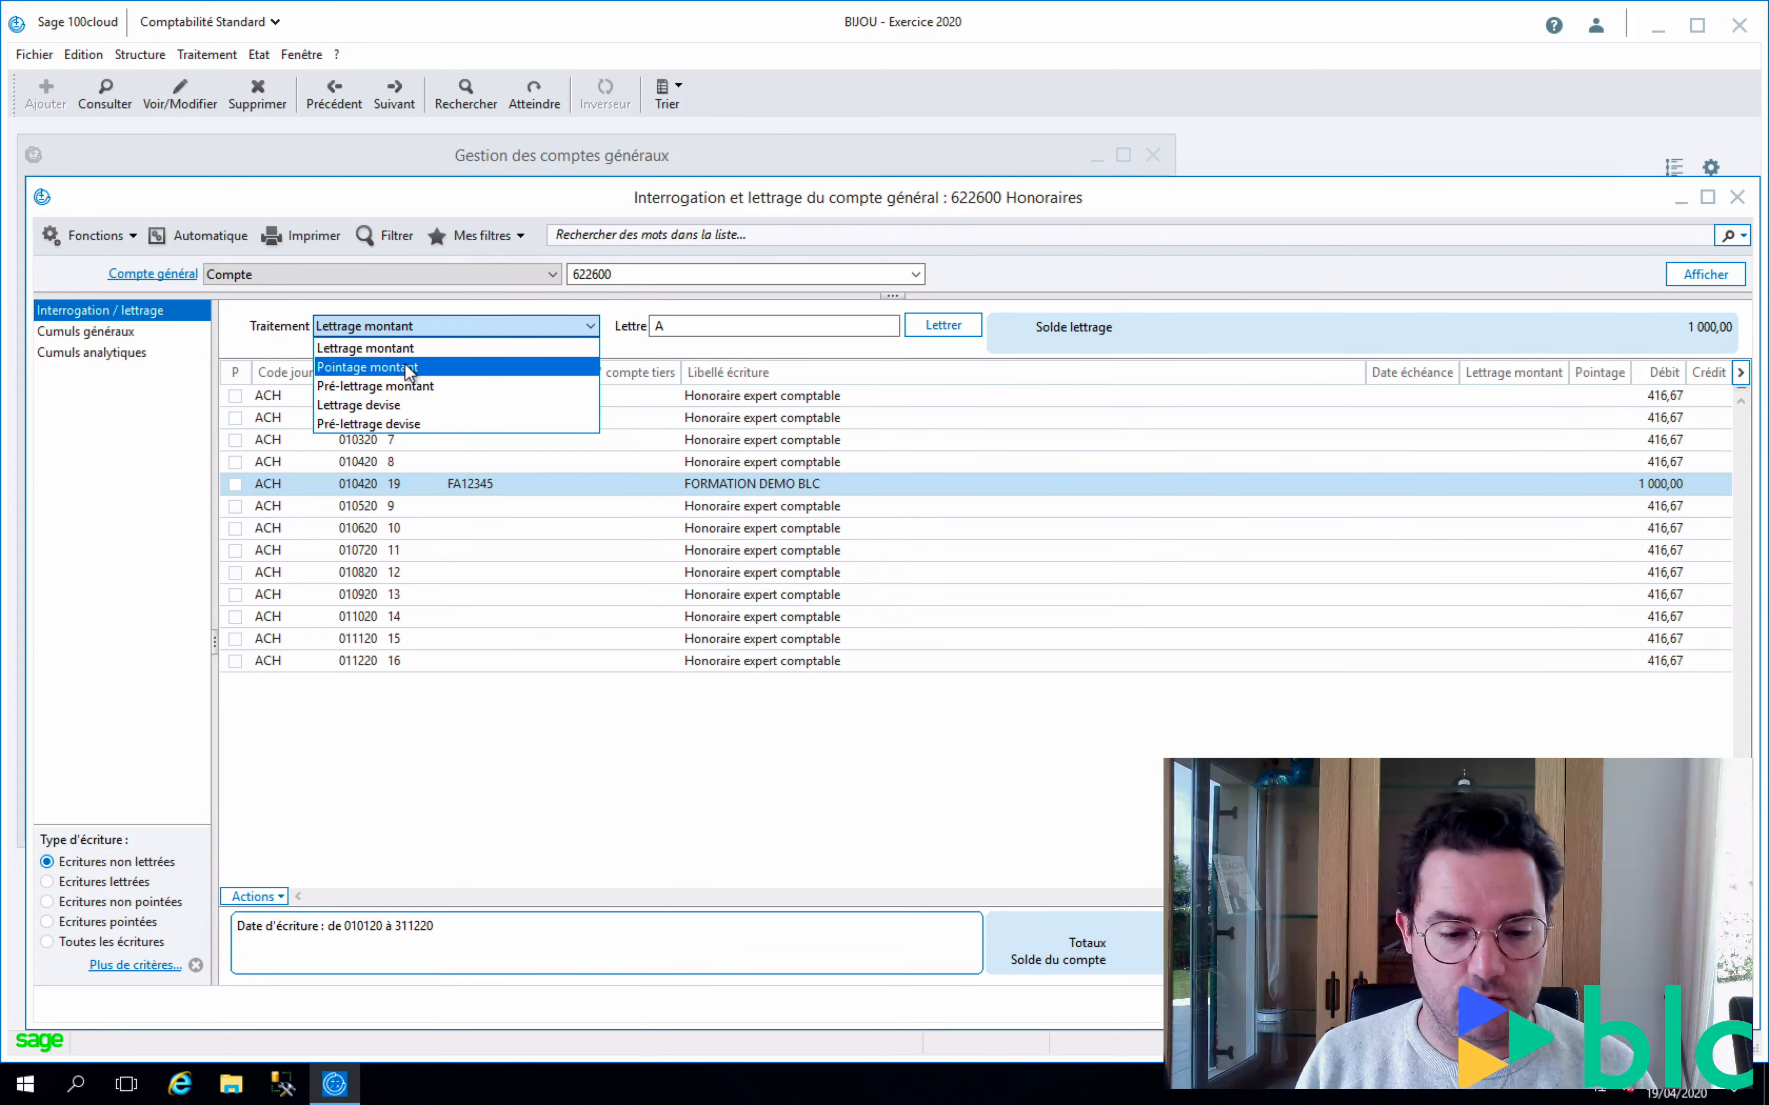
click(692, 351)
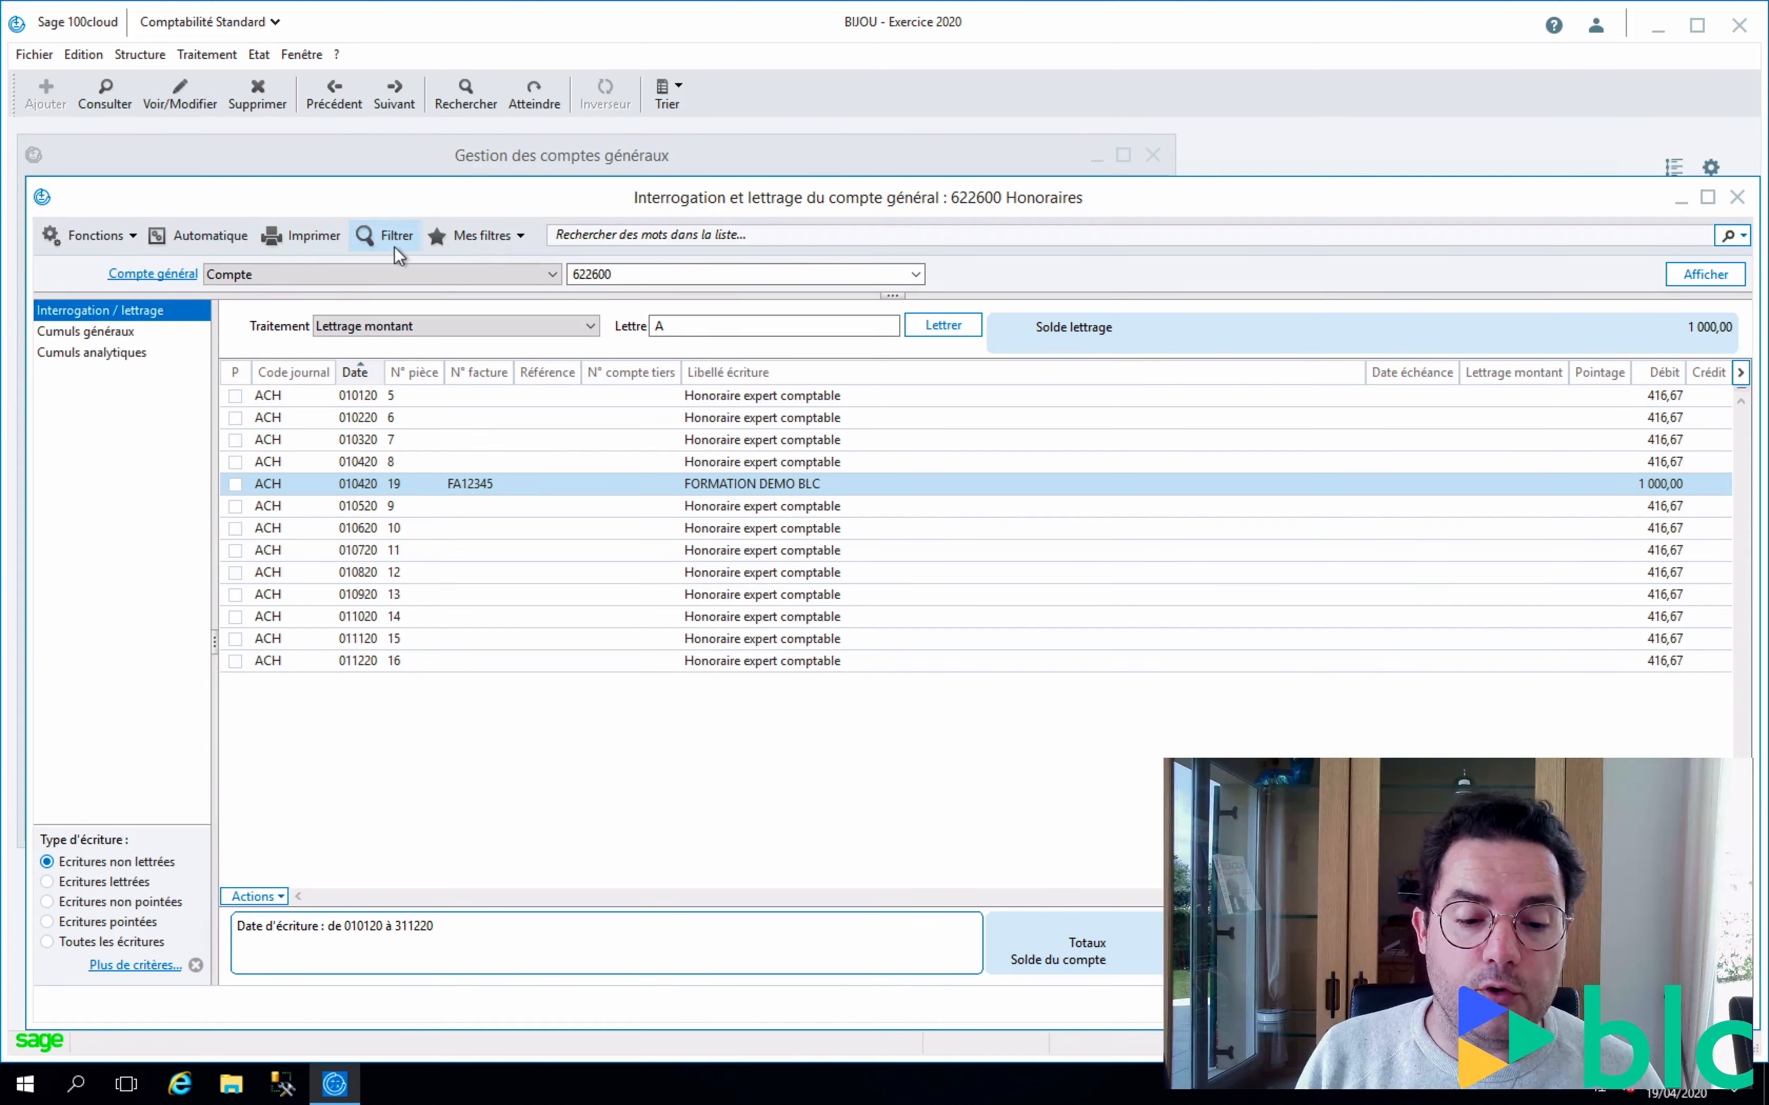
click(519, 237)
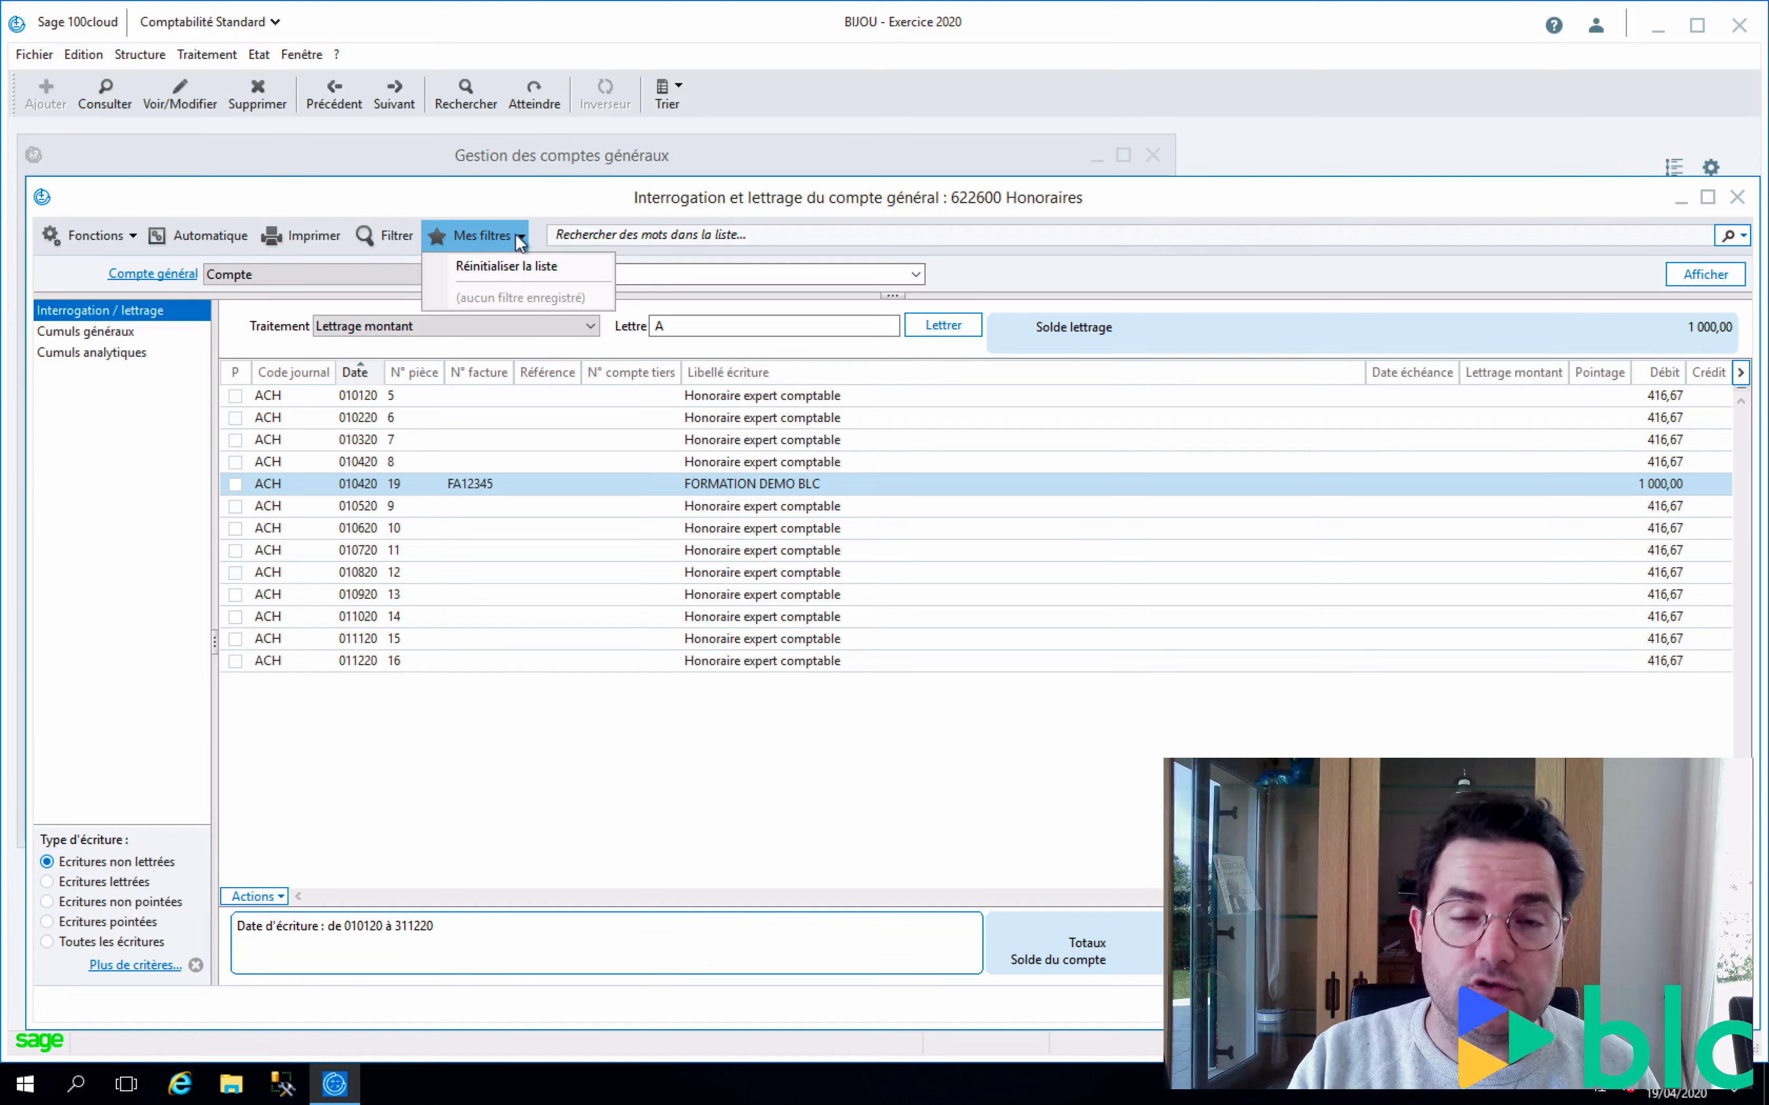
click(385, 214)
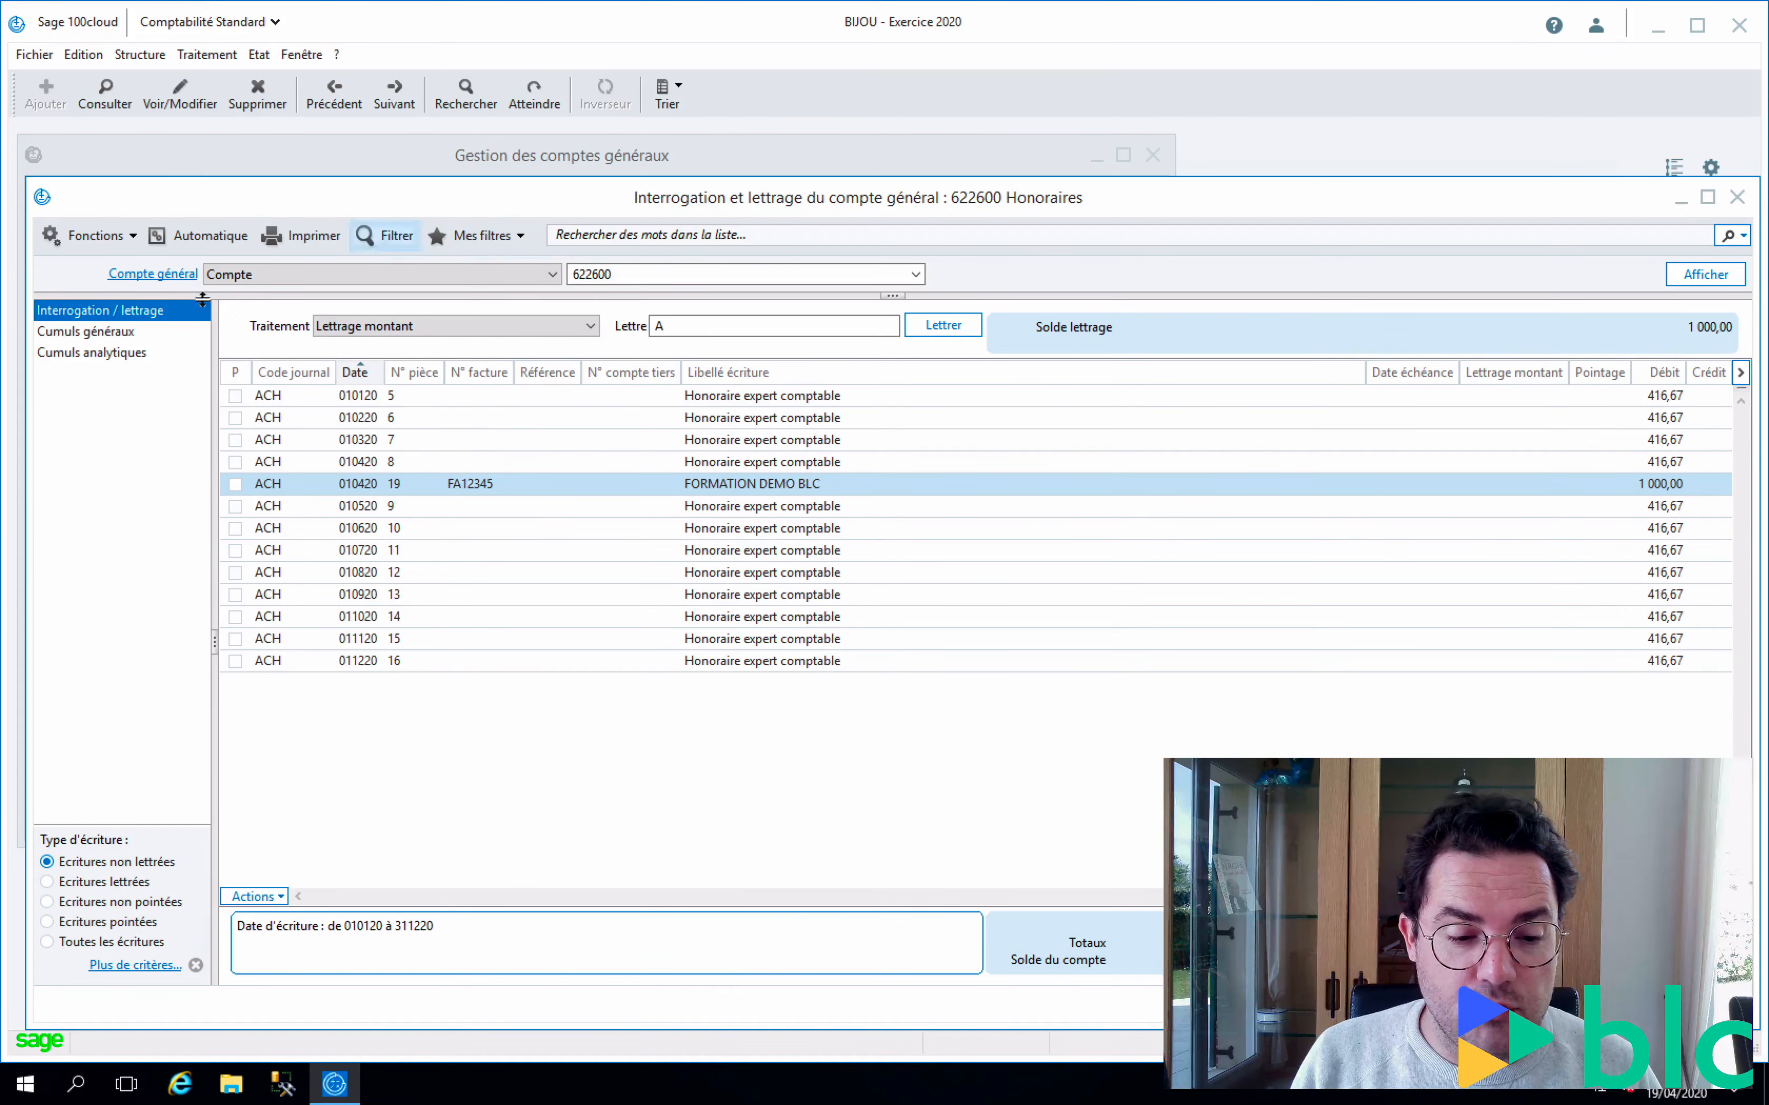
- Open the general account record for Honoraires from the query window, examine its identification details, and close it
click(155, 277)
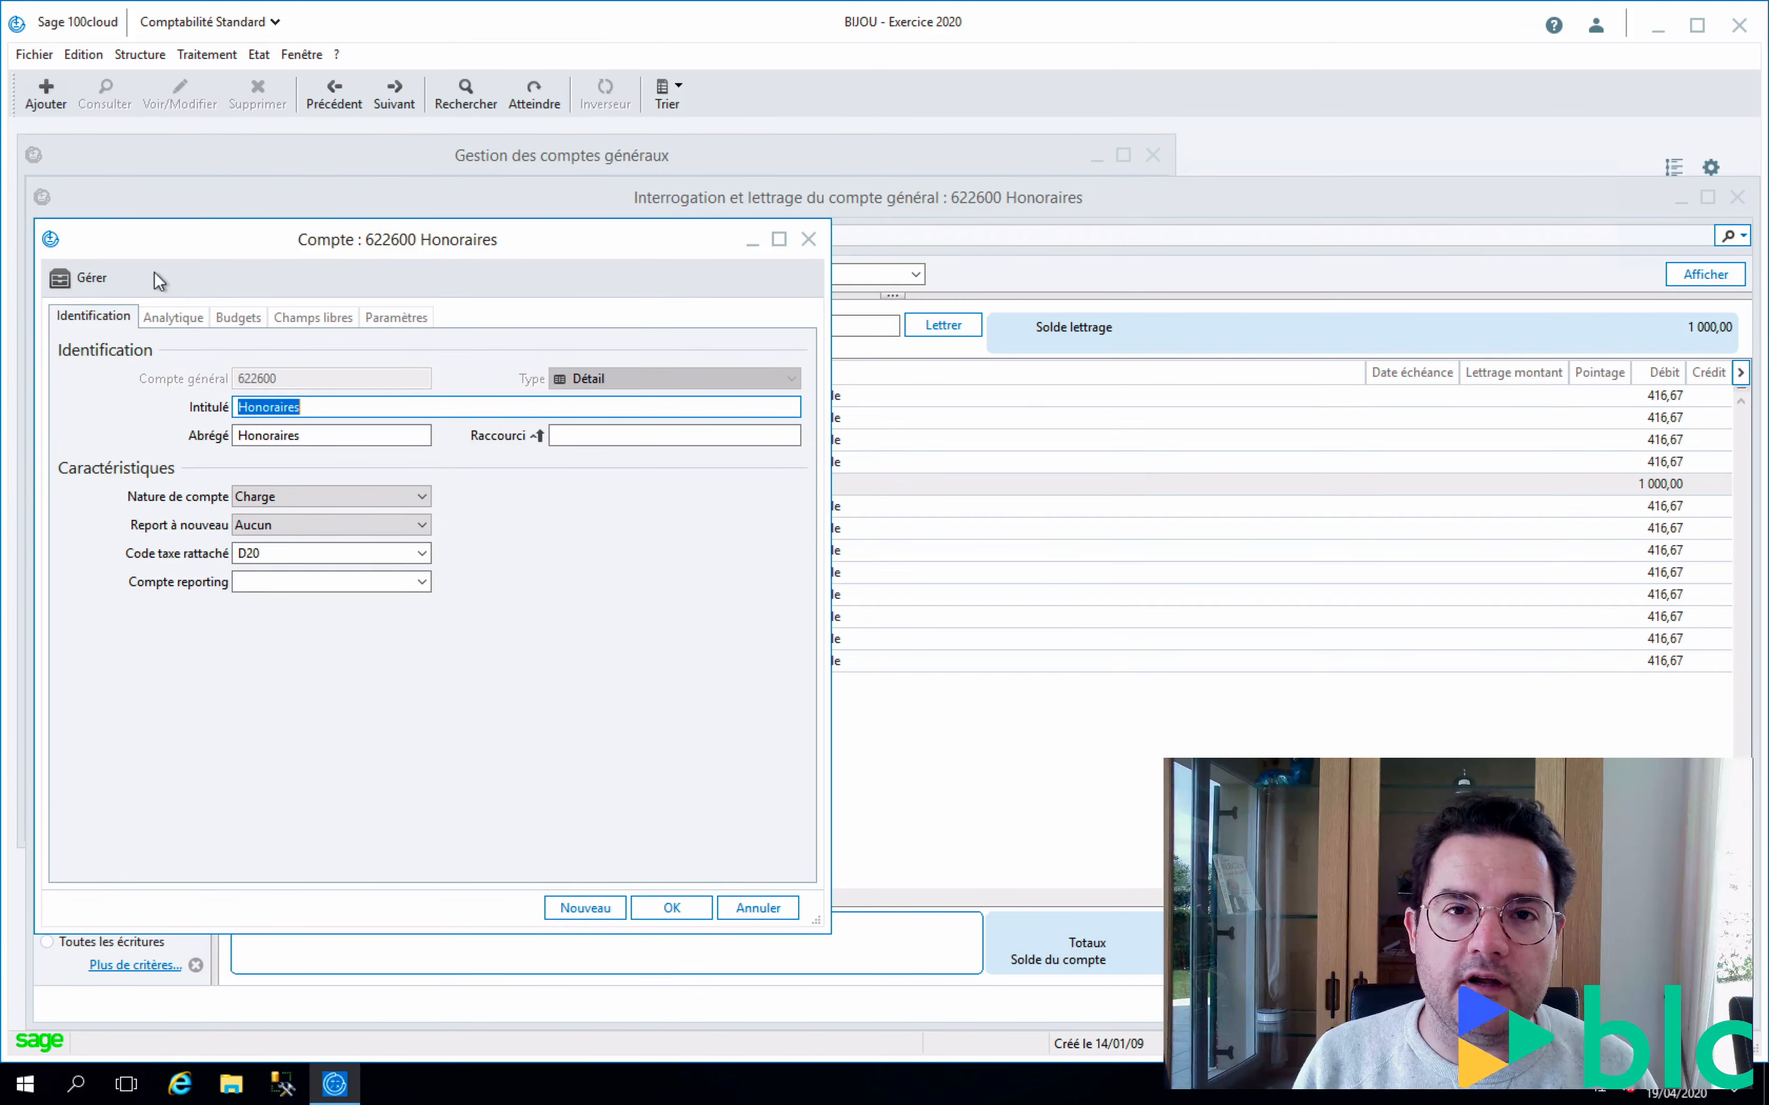
drag(292, 252, 435, 263)
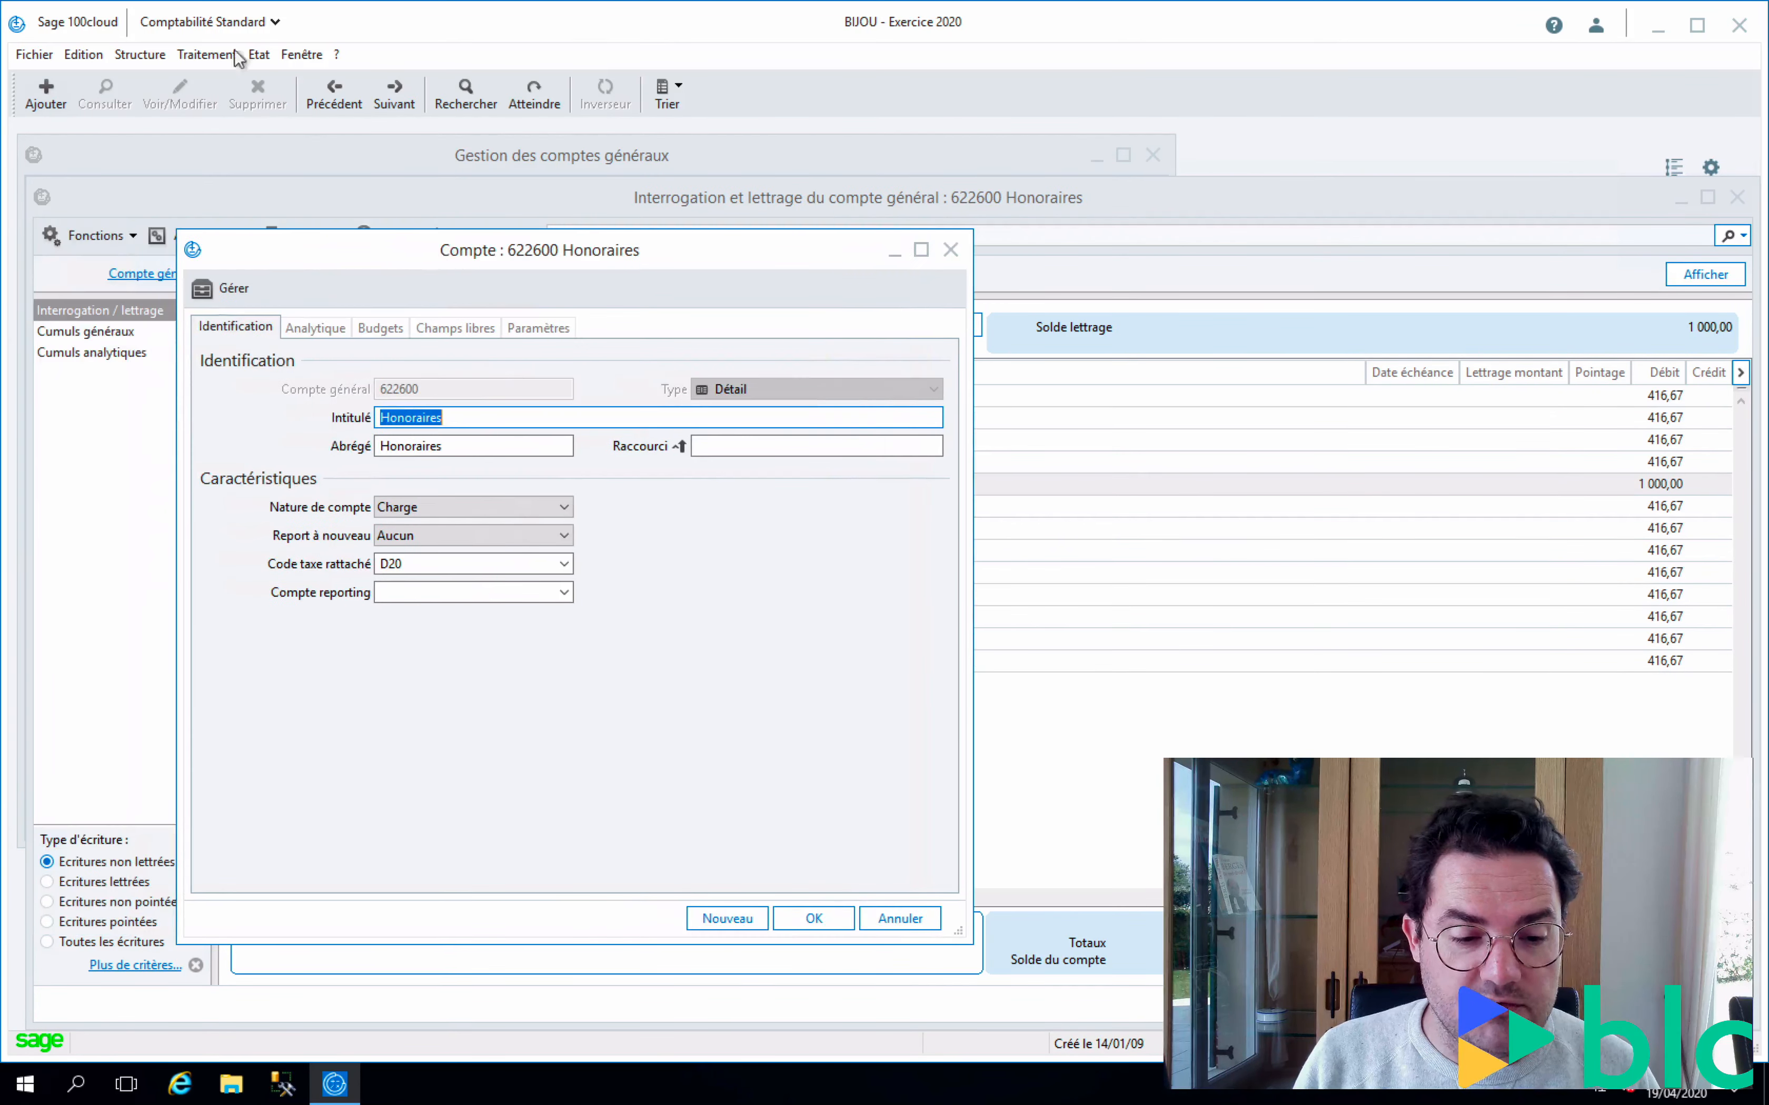
click(132, 56)
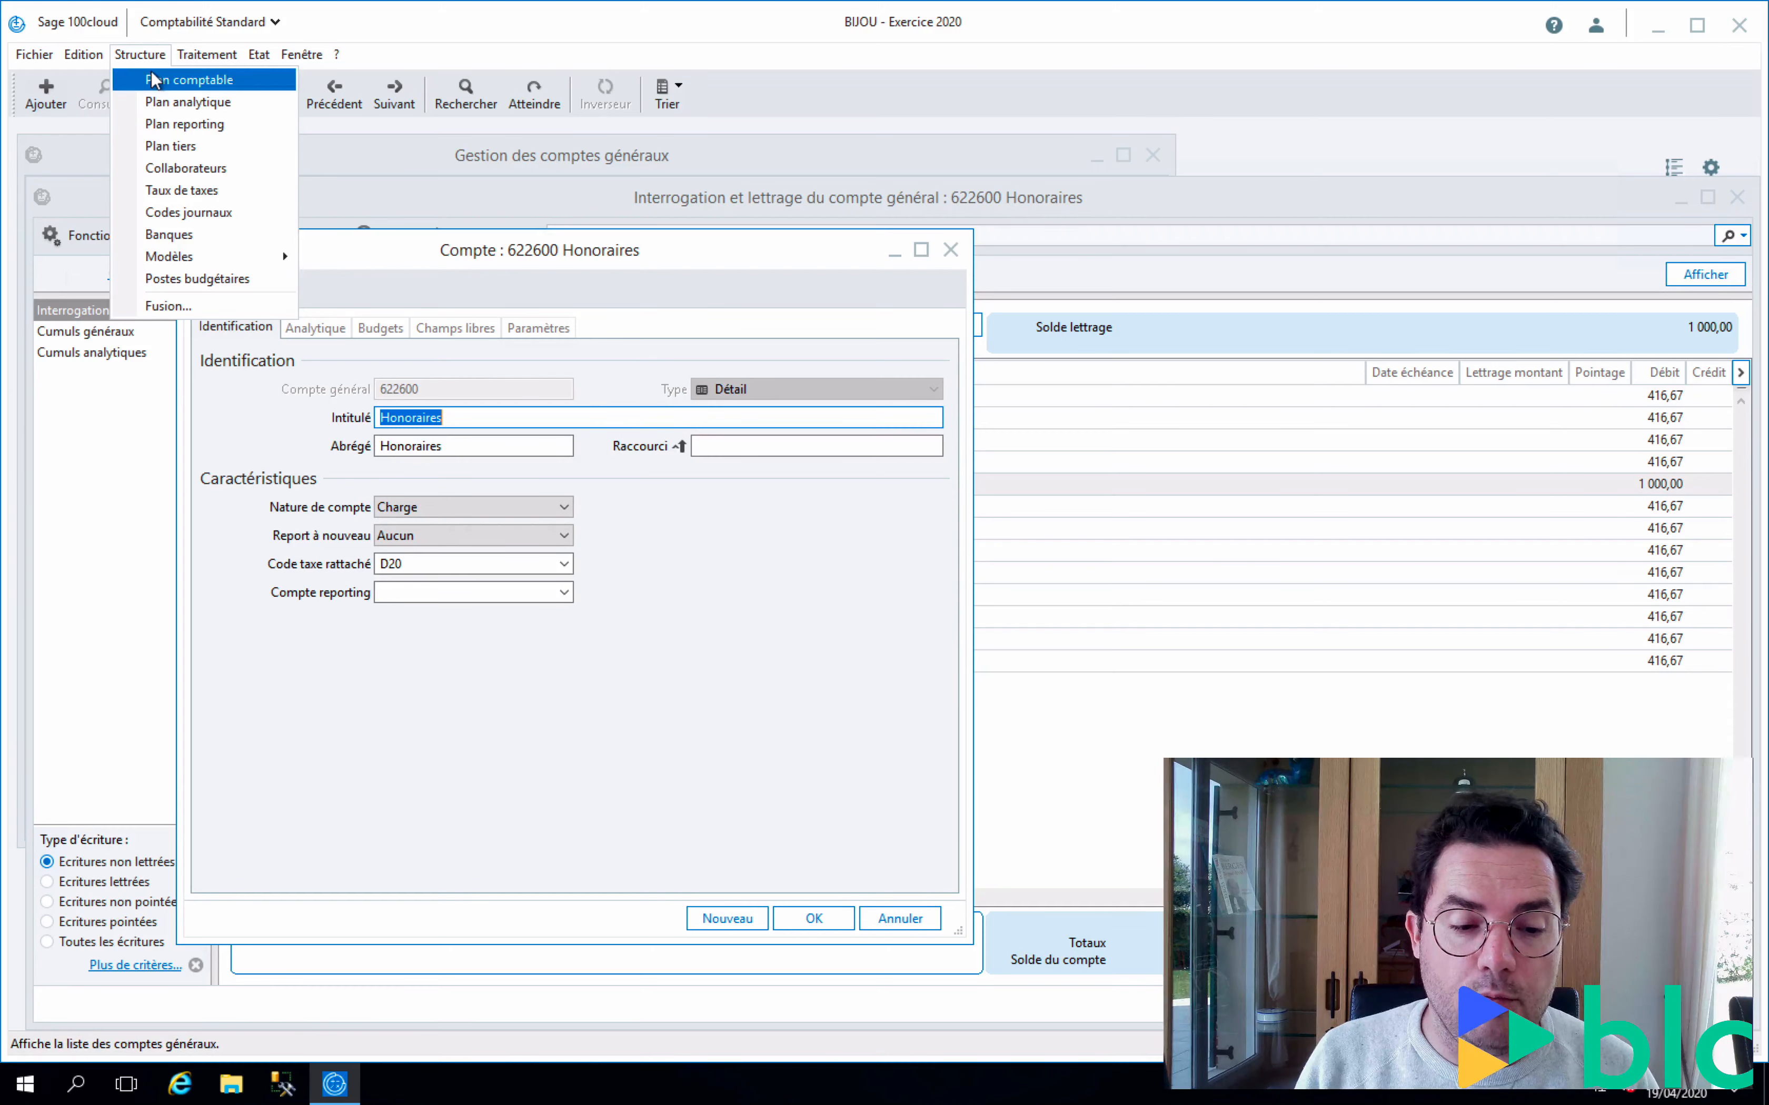
click(552, 279)
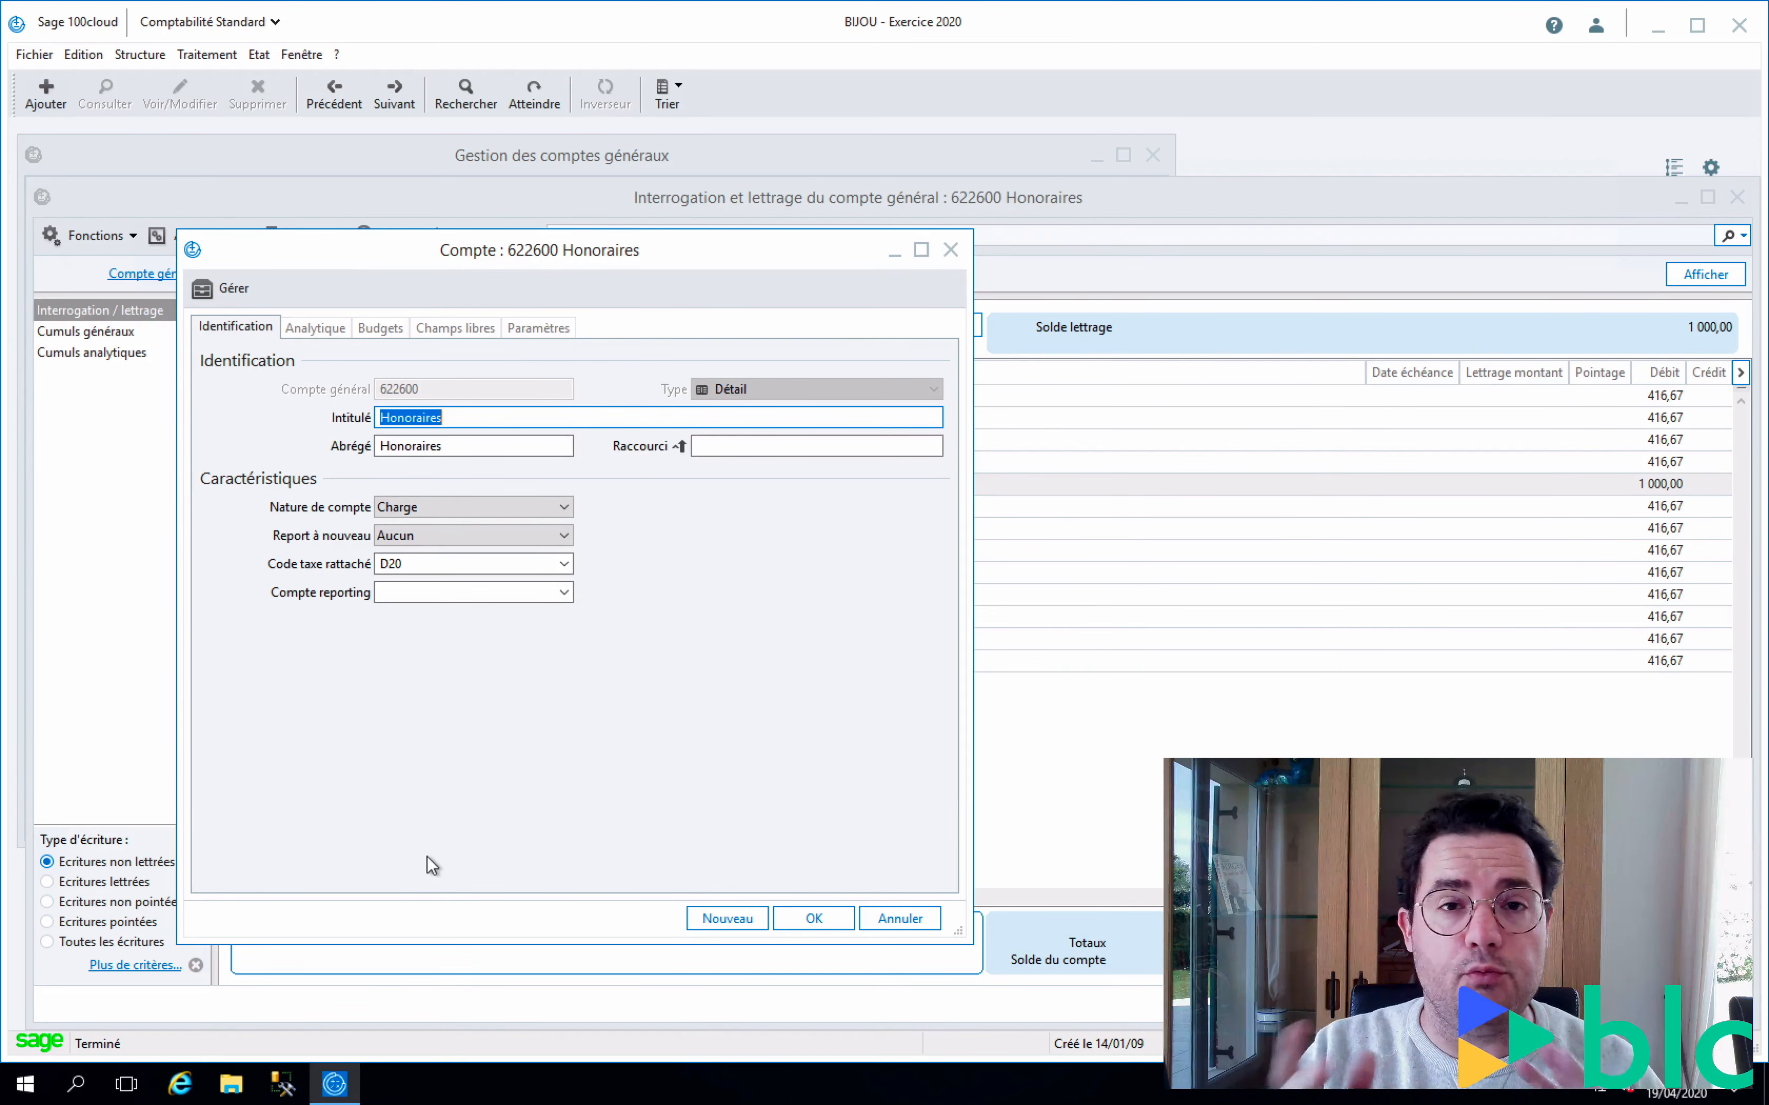
click(813, 919)
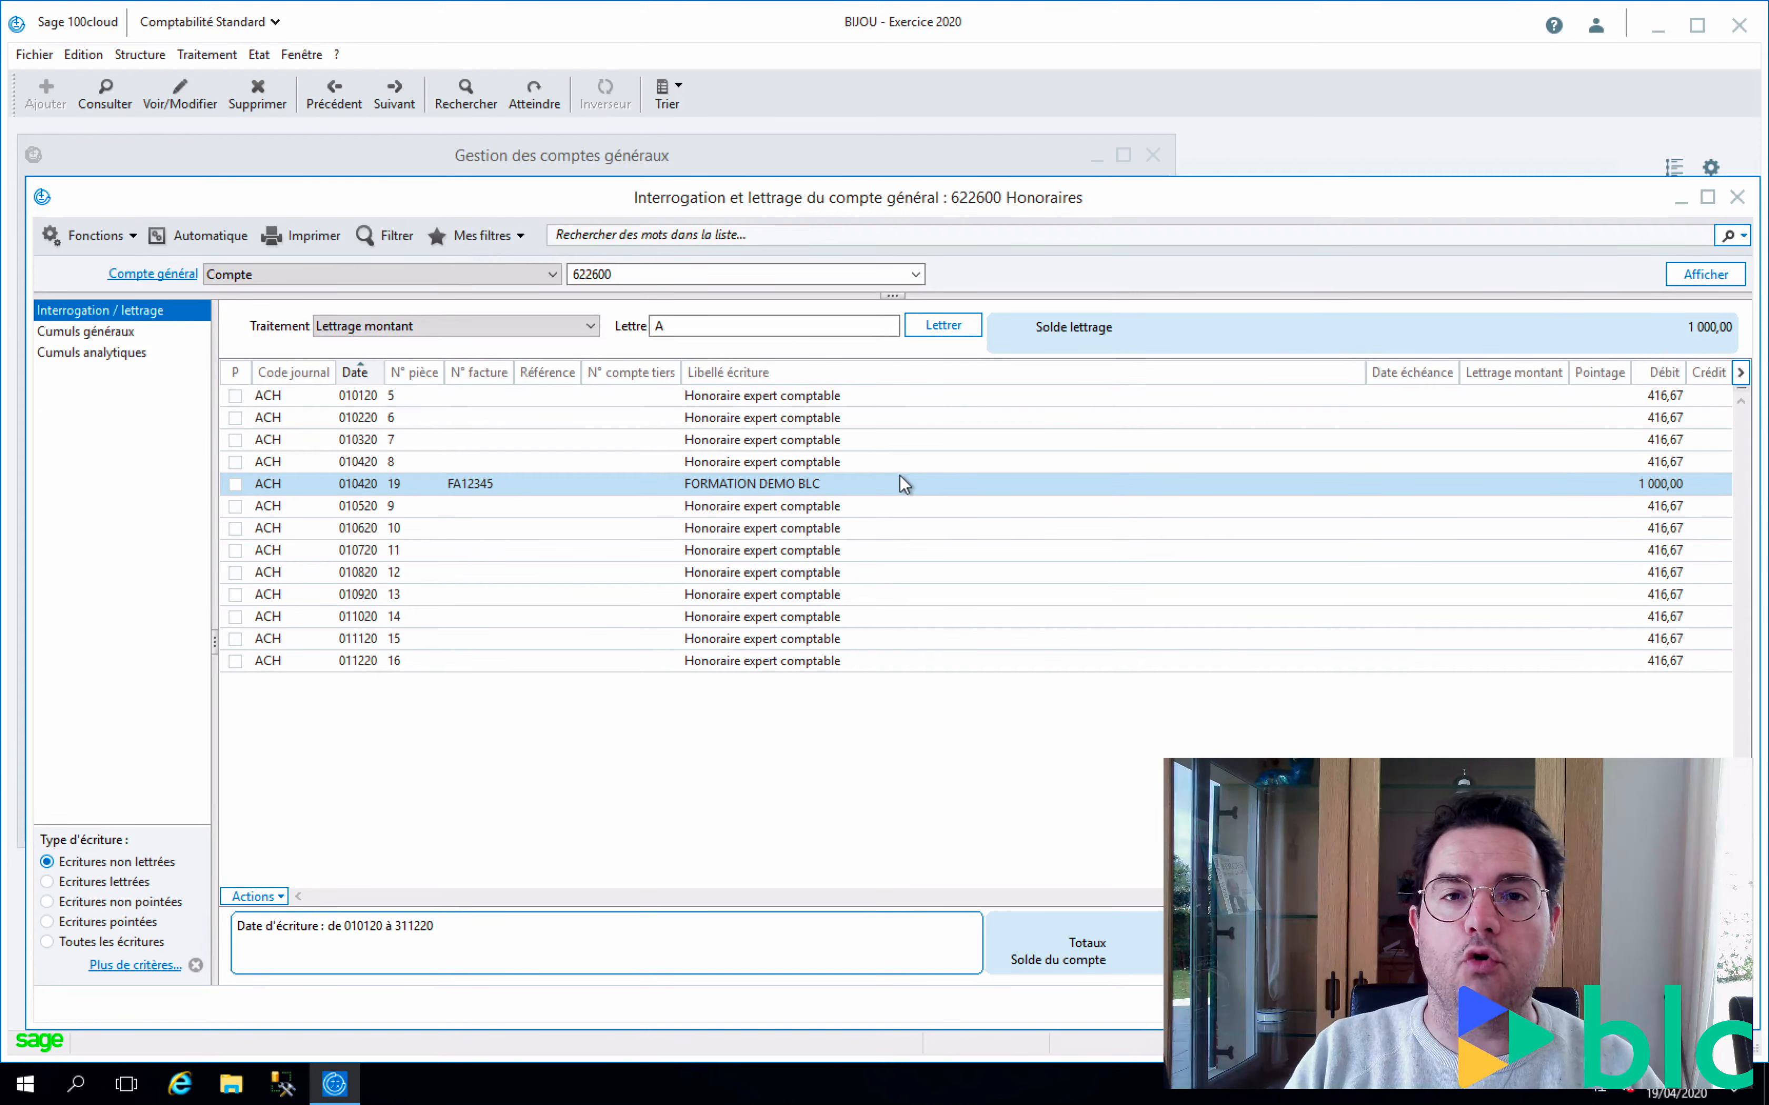